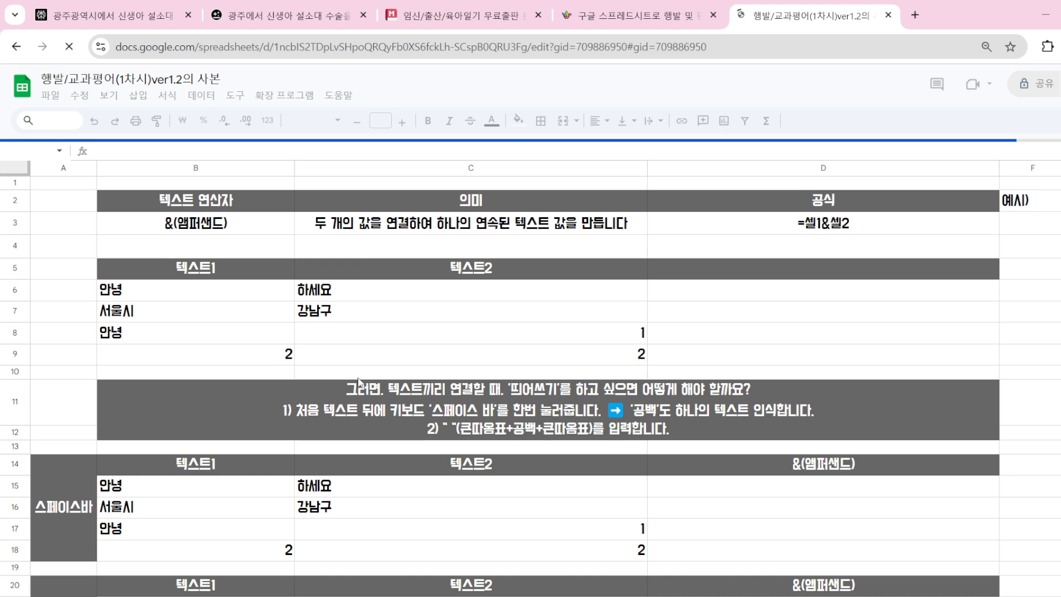
Clear the existing CONCATENATE formulas in cells D32:D35 on the 텍스트 연산자 sheet
left_click(386, 316)
scroll(385, 316, "down", 5)
scroll(387, 318, "down", 2)
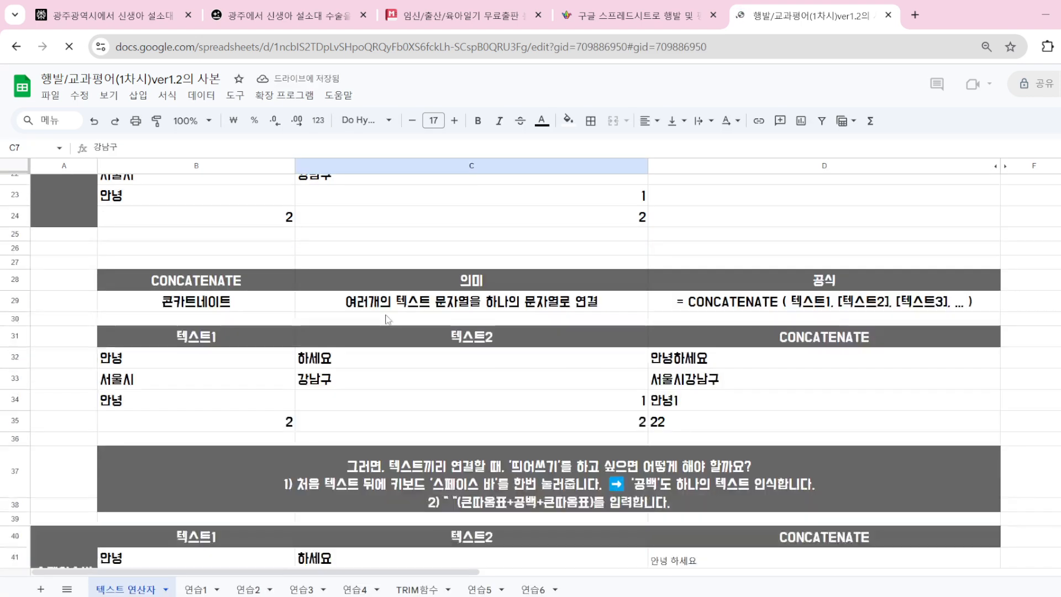
left_click(393, 306)
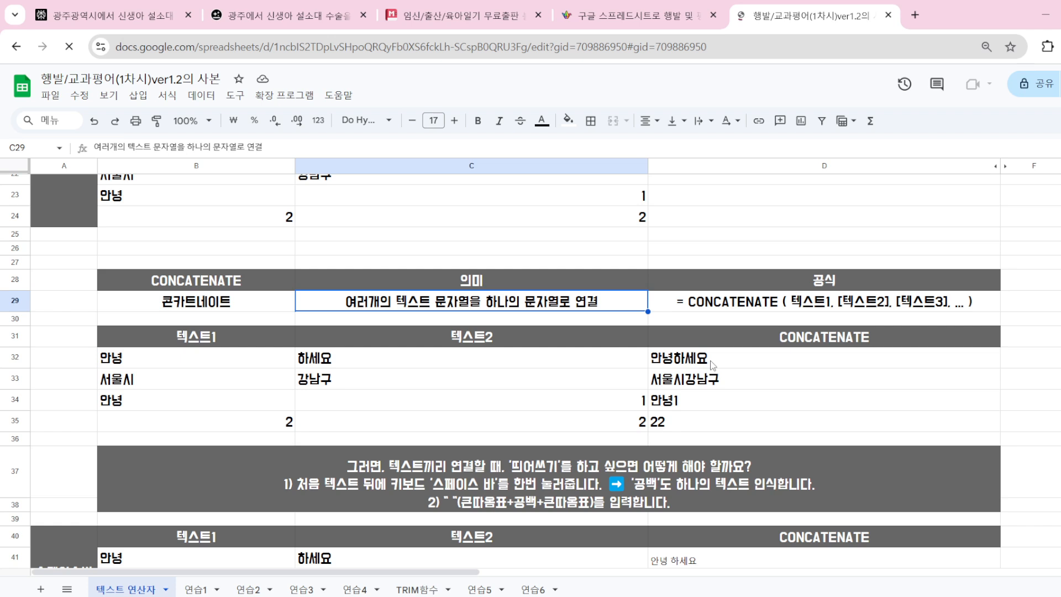
left_click_drag(713, 365, 716, 420)
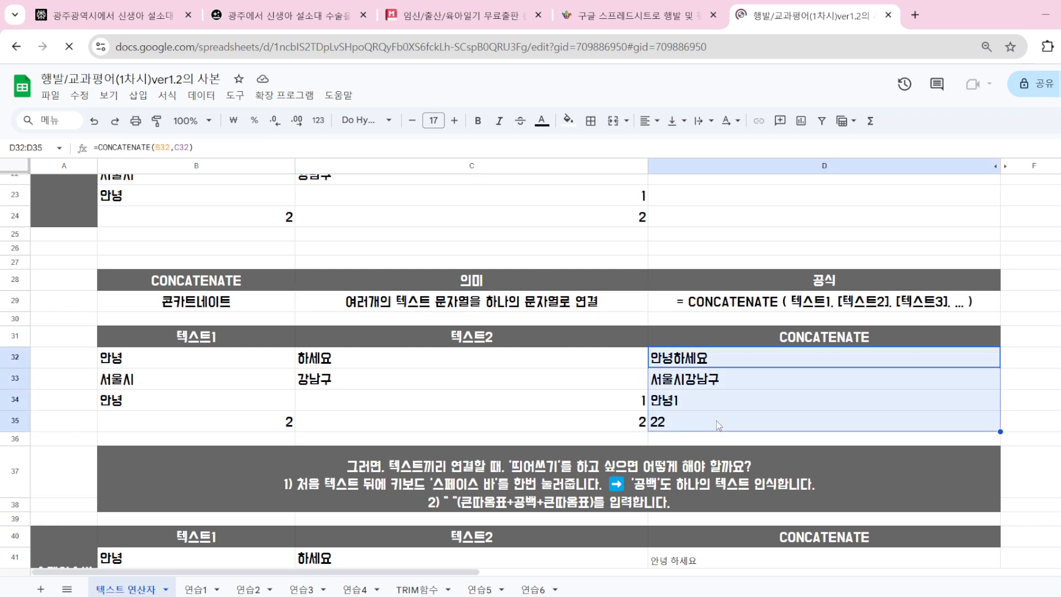
key("Delete")
Clear the contents of the CONCATENATE cells D47:D50 in the " " example table
scroll(716, 420, "down", 4)
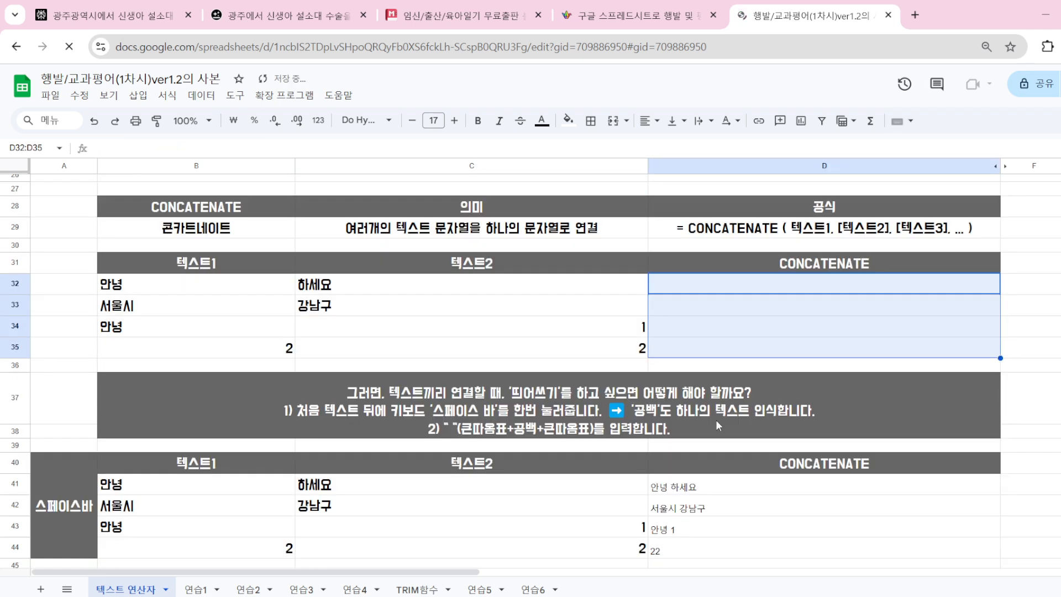
left_click_drag(687, 459, 694, 524)
key("Delete")
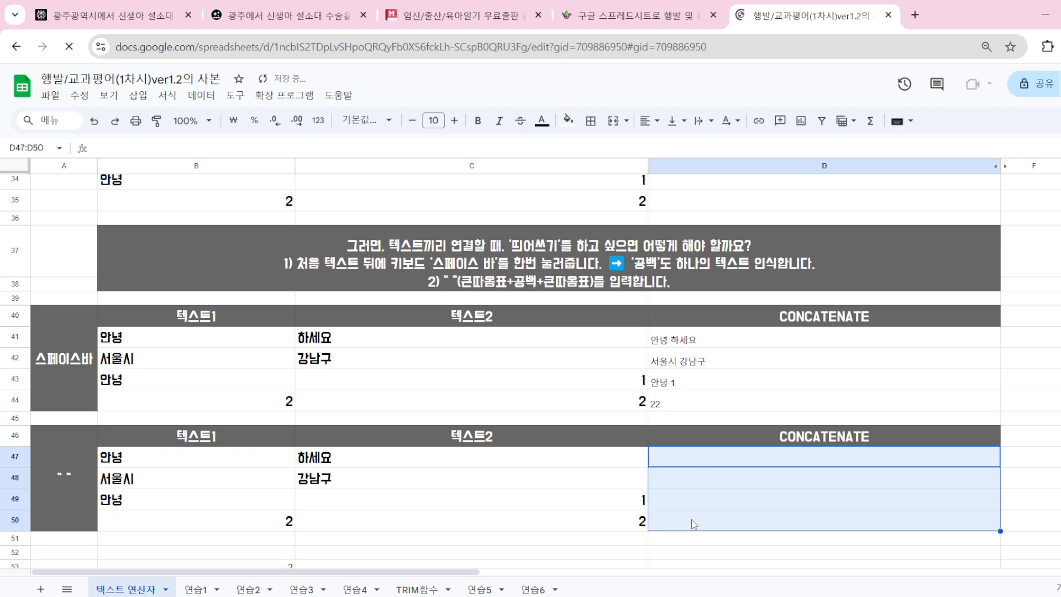
Clear the existing CONCATENATE formulas in cells D41:D44 of the 스페이스바 example table
scroll(694, 524, "down", 1)
scroll(695, 524, "down", 2)
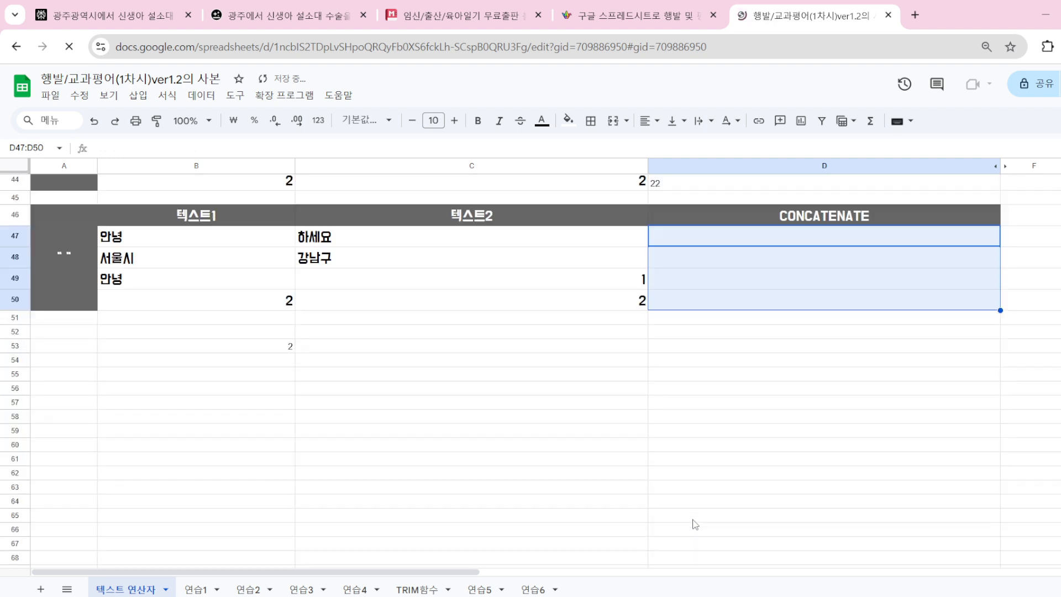
scroll(695, 524, "up", 5)
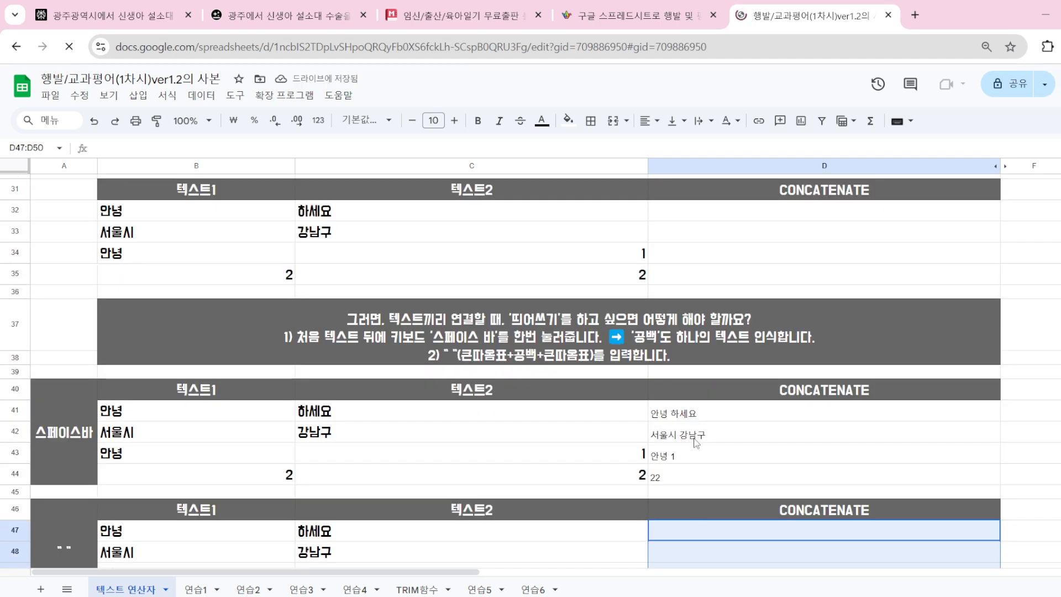
left_click_drag(697, 424, 698, 479)
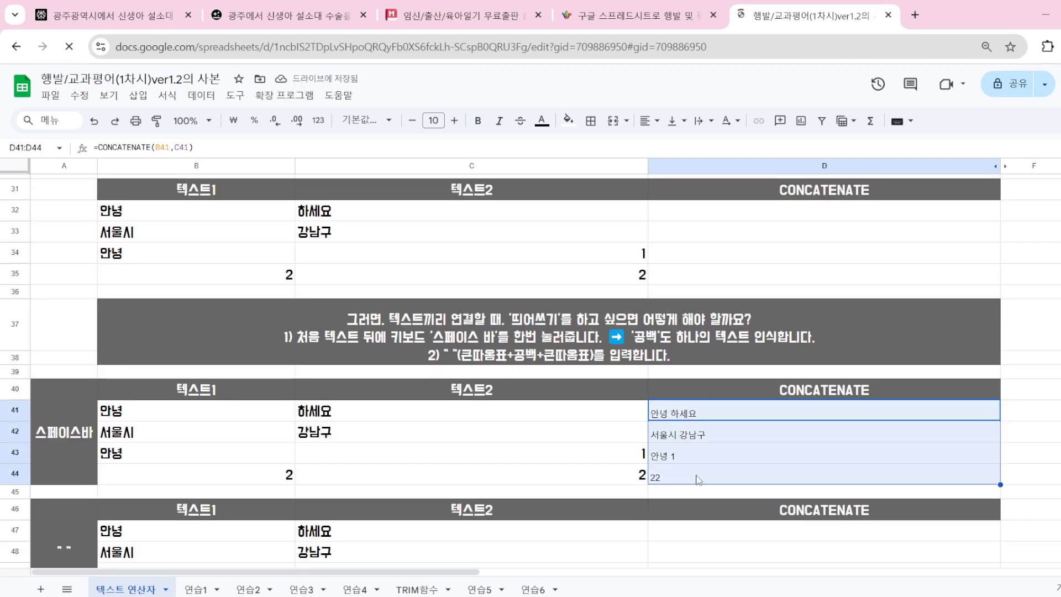
key("Delete")
scroll(698, 479, "up", 1)
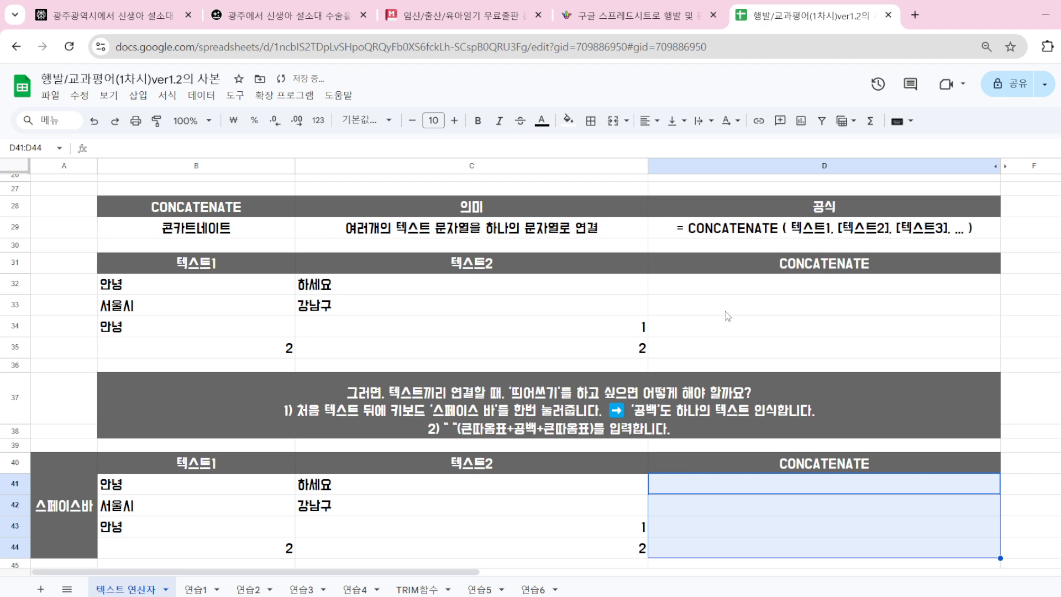
left_click(708, 293)
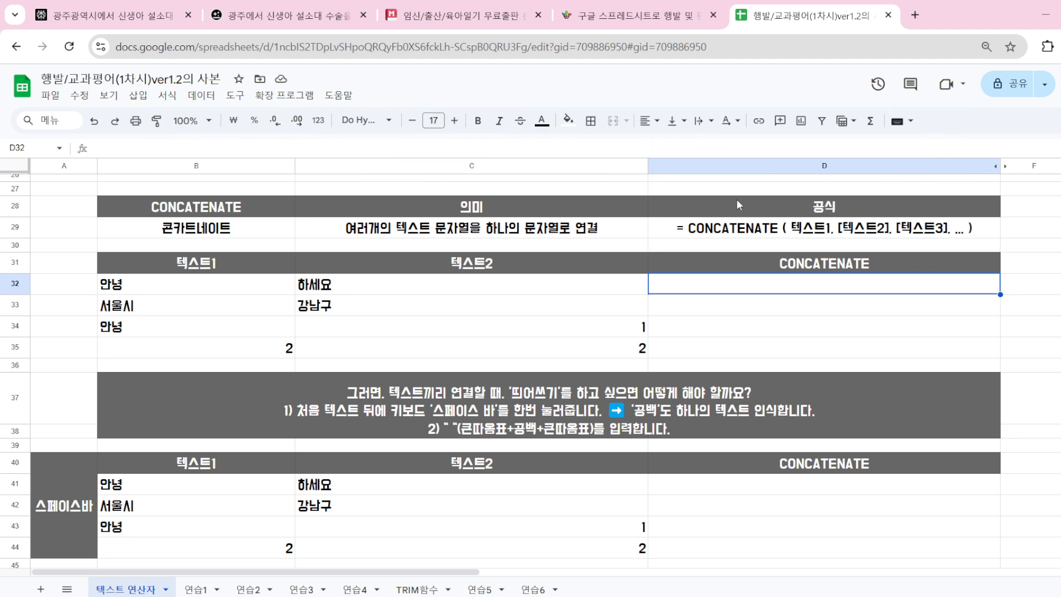
scroll(716, 440, "down", 2)
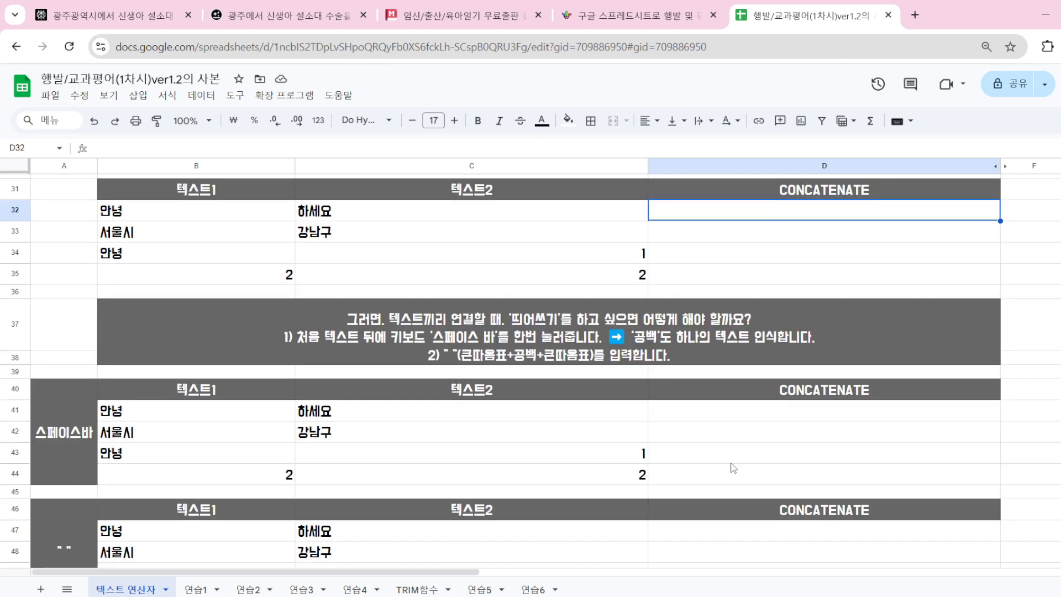
left_click(708, 420)
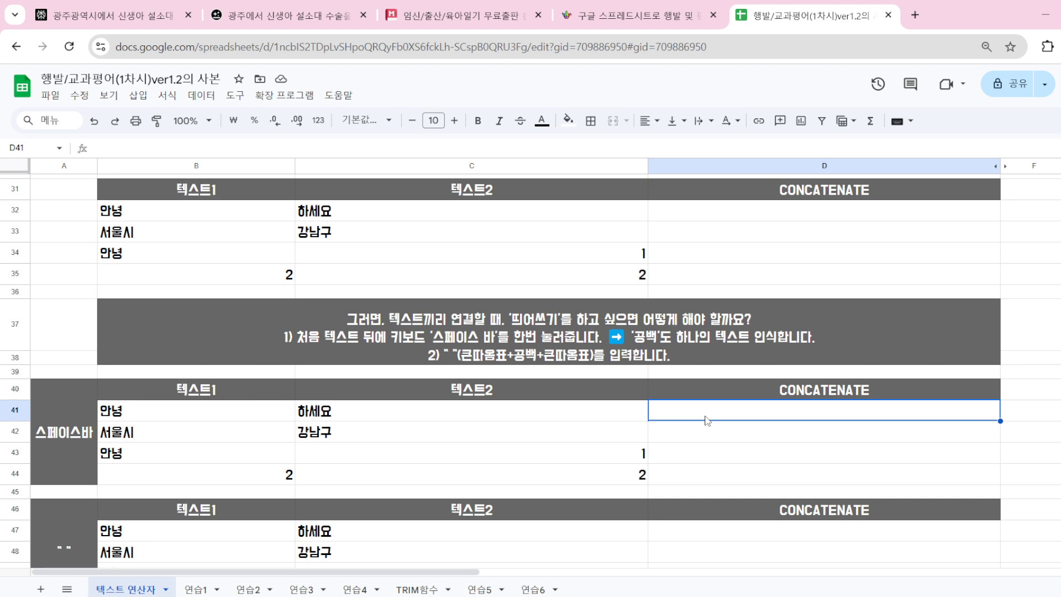
scroll(710, 418, "up", 2)
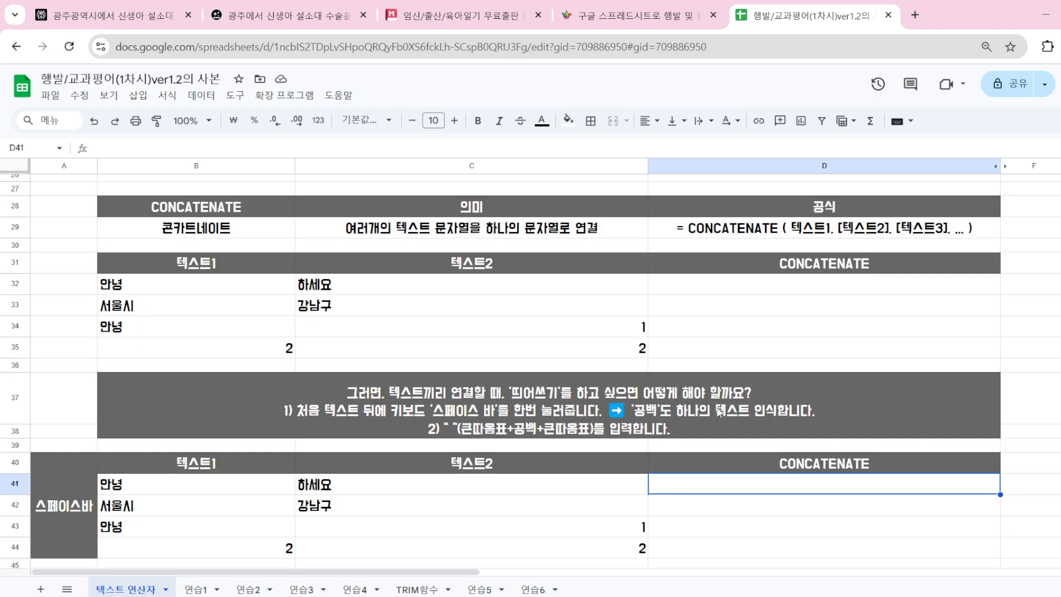
Start a formula in cell D32 with an equals sign
left_click(713, 296)
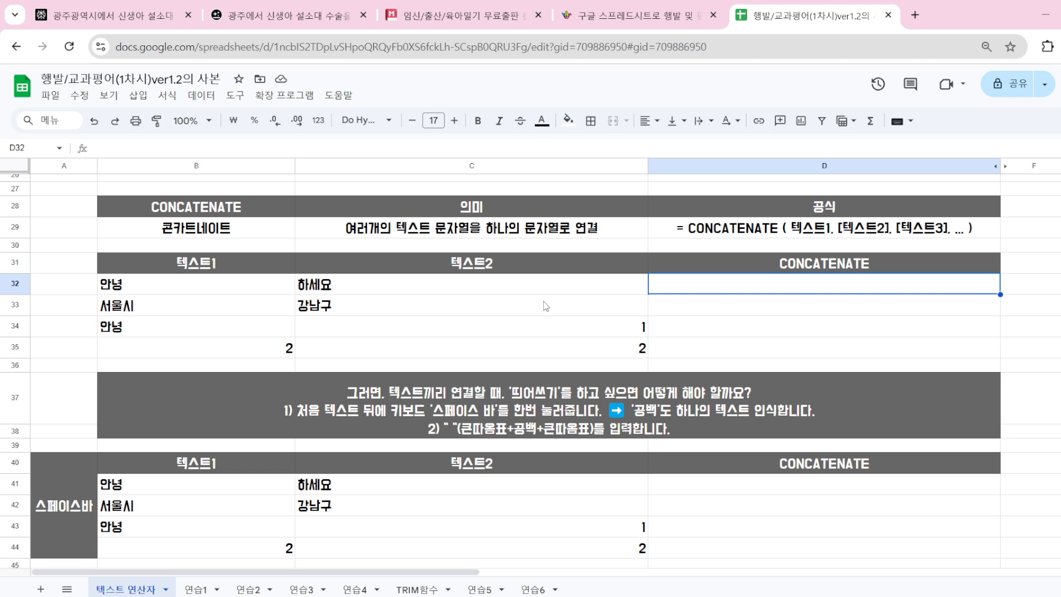
left_click(186, 148)
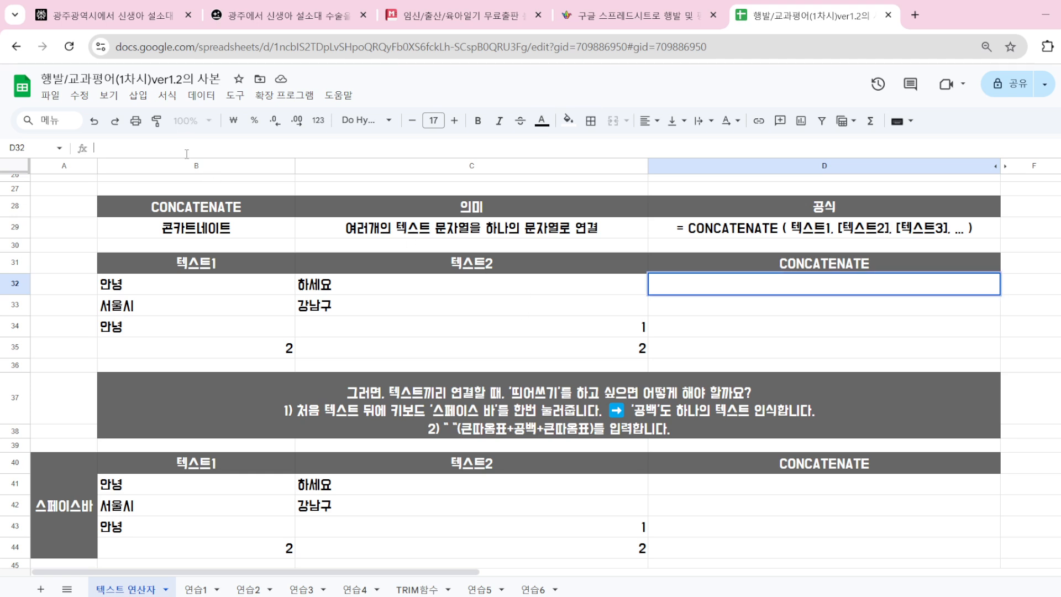
type("=채ㅜ")
key("BackSpace")
key("BackSpace")
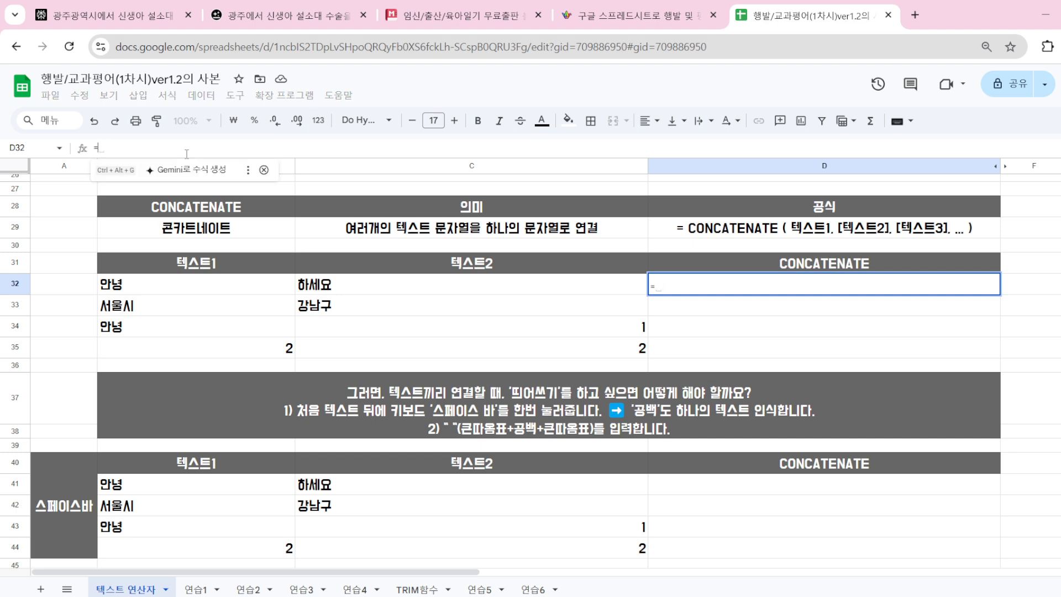
left_click(198, 170)
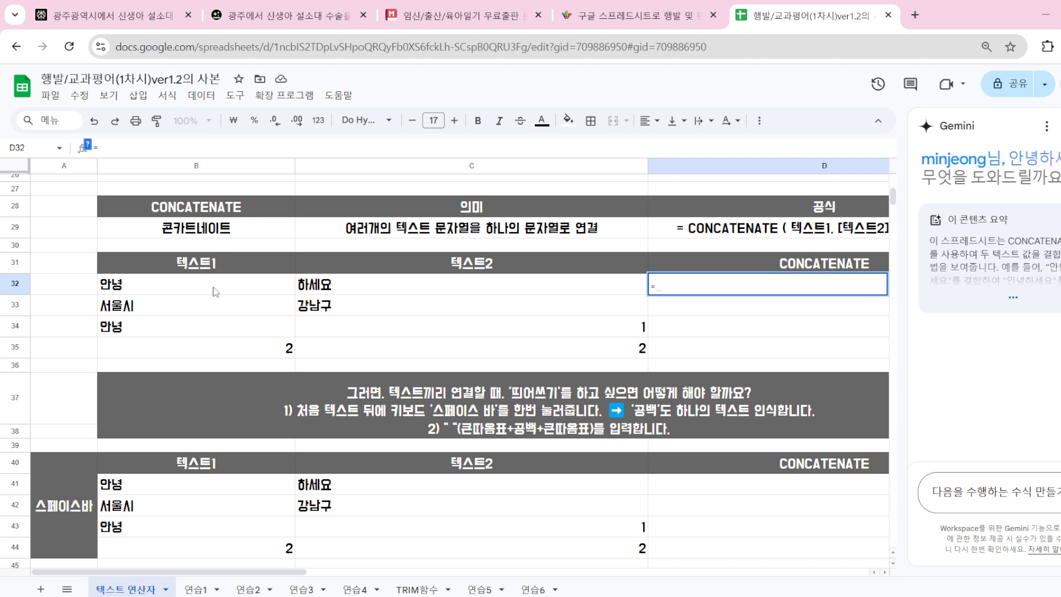
key("Return")
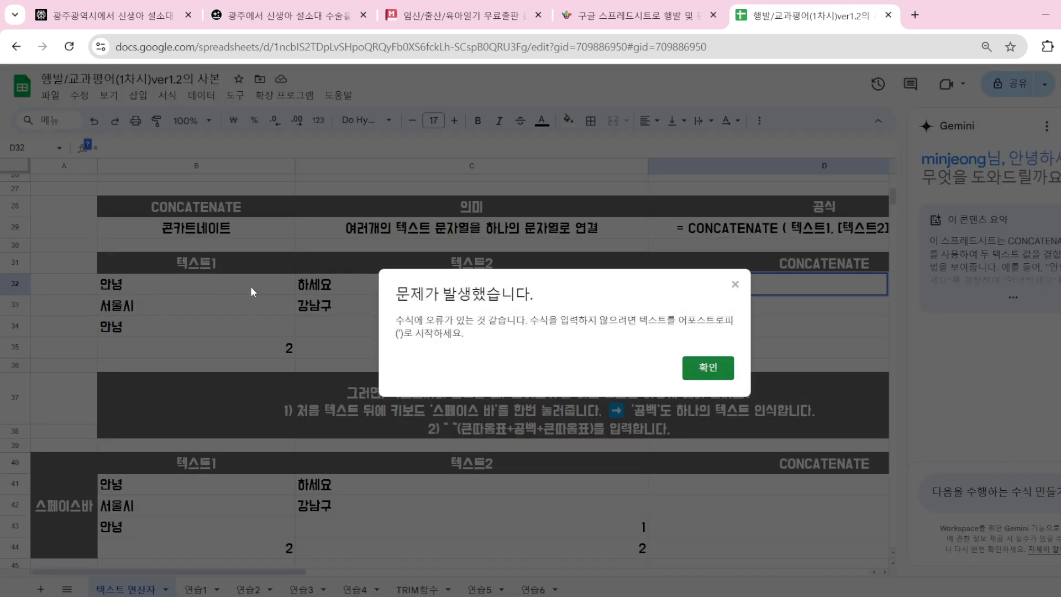
left_click(709, 367)
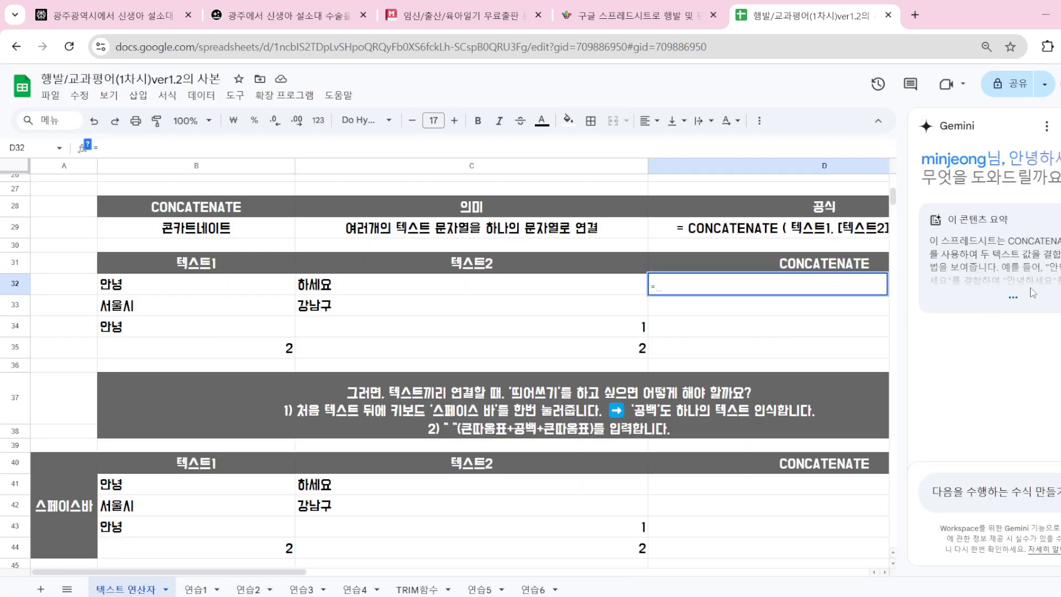
left_click(1018, 303)
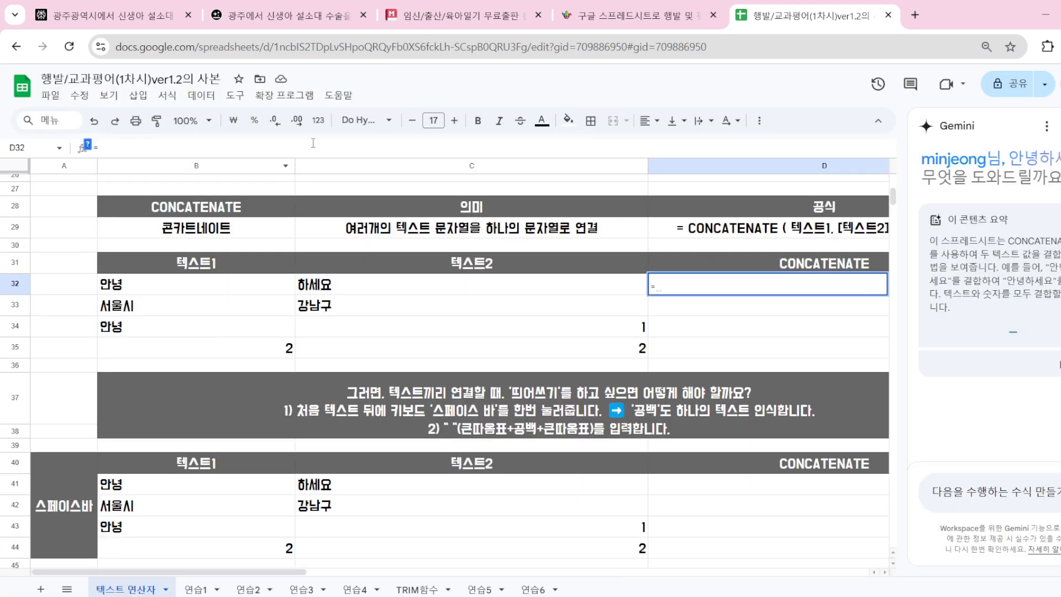
Continue the formula in D32 with "concatenate(" and expand the function's help details
left_click(184, 145)
type("채")
key("BackSpace")
type("conco")
type("tenate")
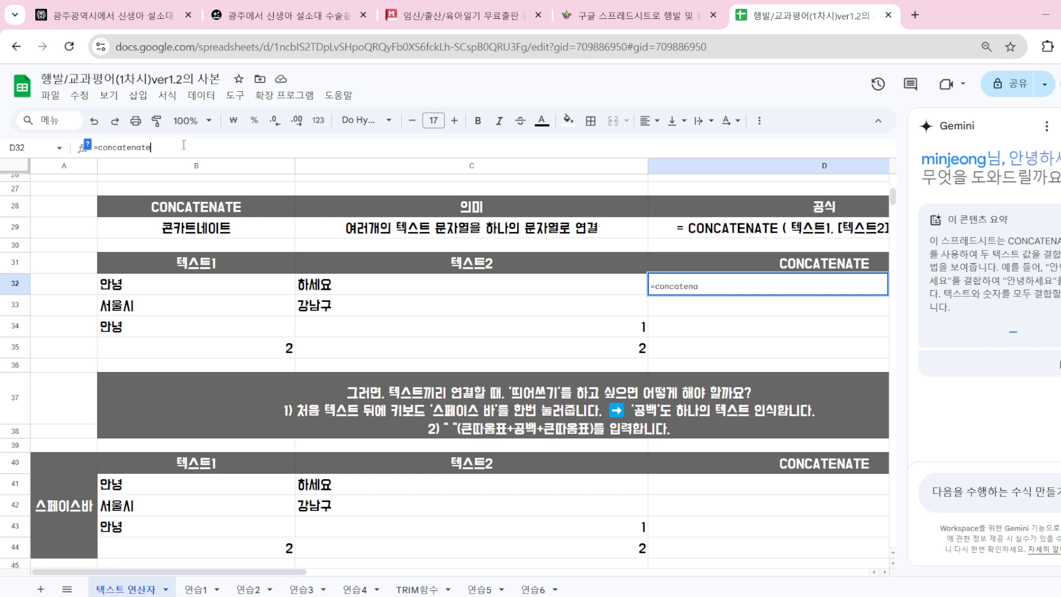
type("(")
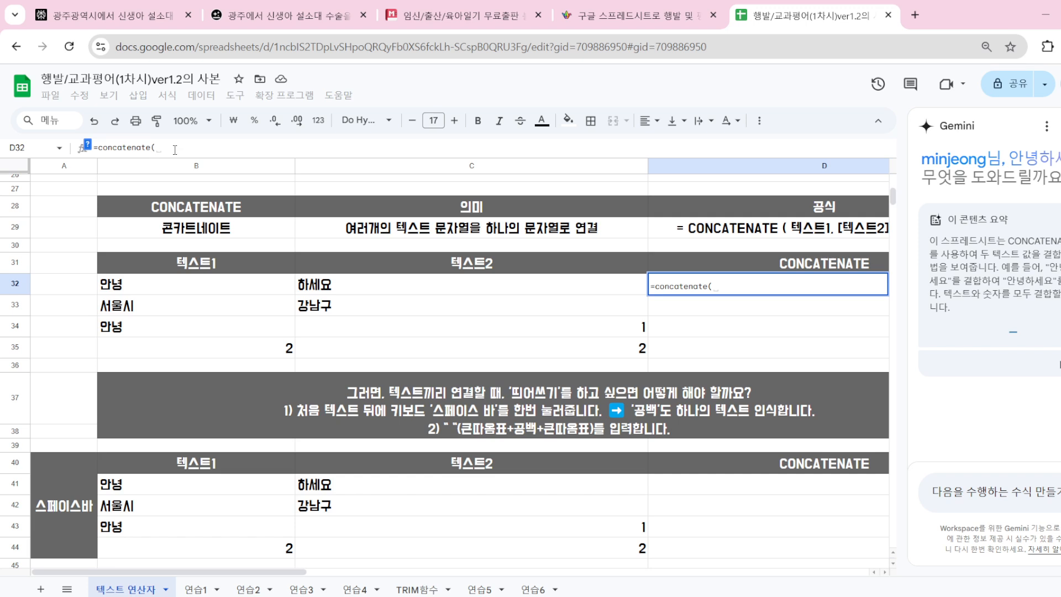
left_click(726, 287)
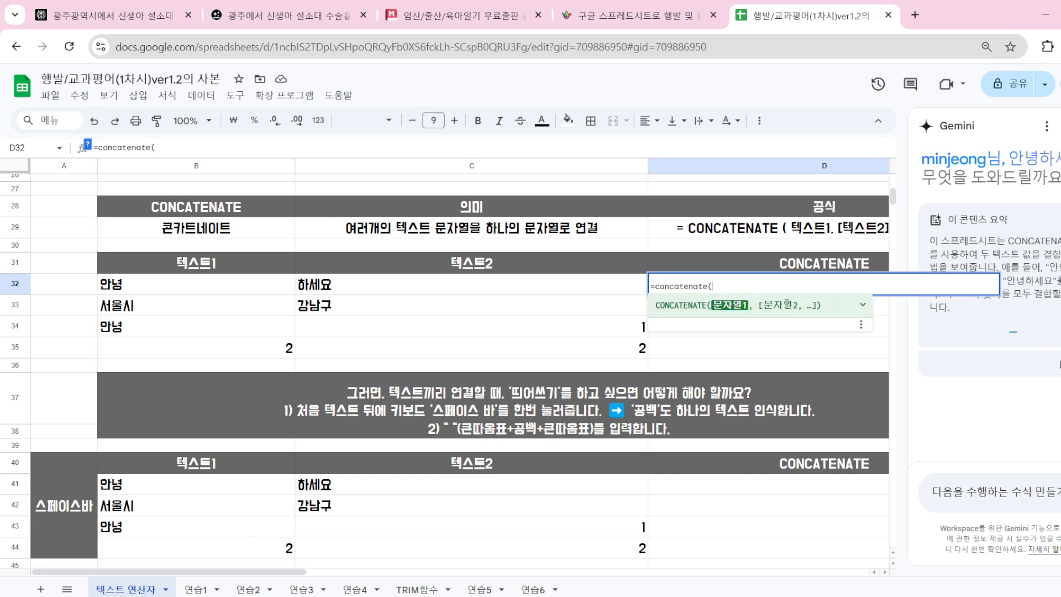
left_click(863, 304)
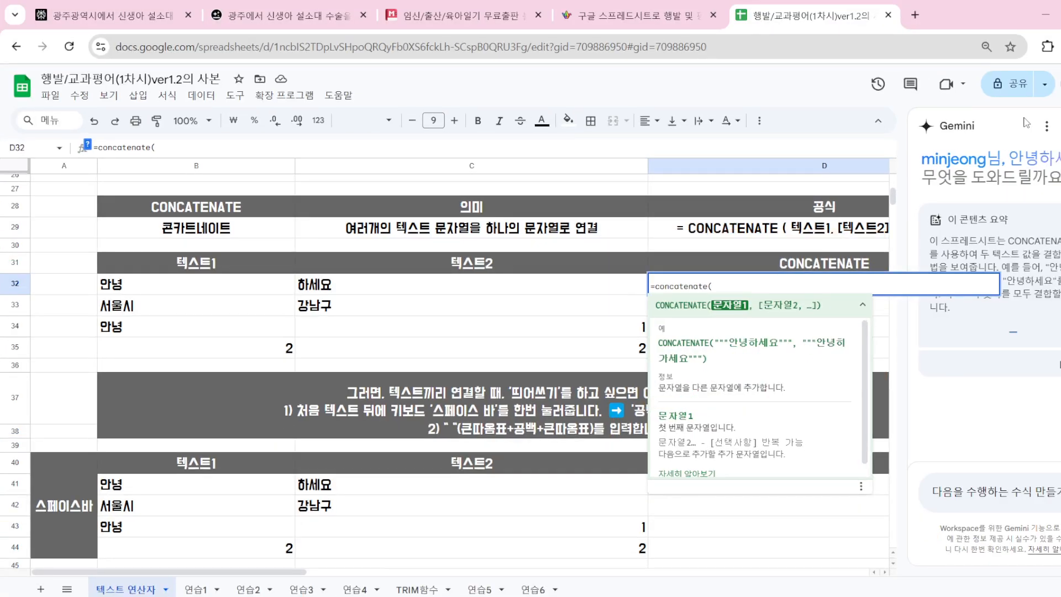
Close the Gemini side panel and zoom the browser page to 125%
left_click(1060, 126)
left_click(1060, 46)
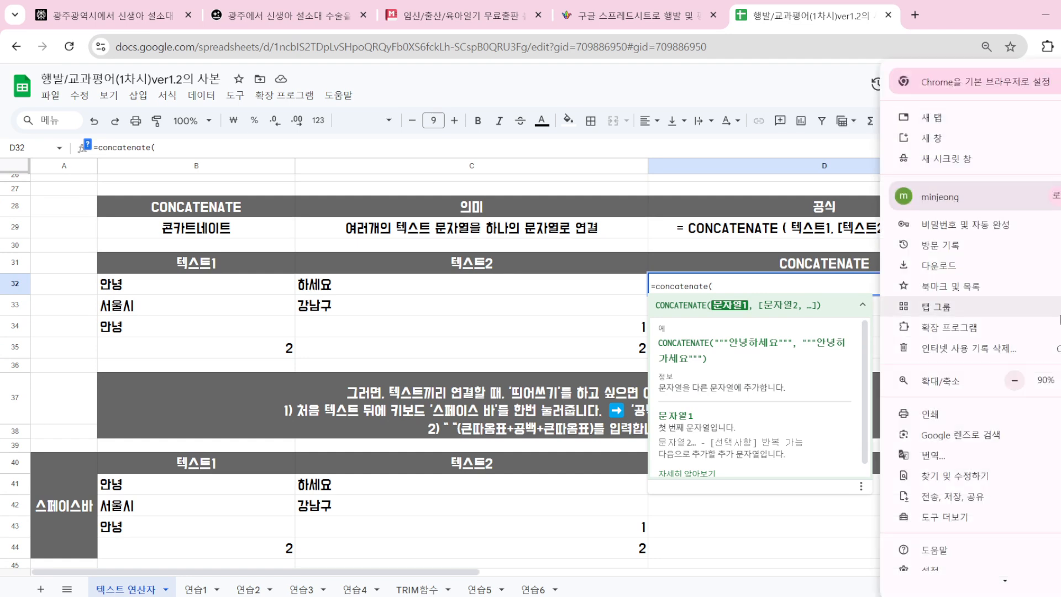
left_click(1060, 380)
left_click(1060, 380)
left_click(1060, 380)
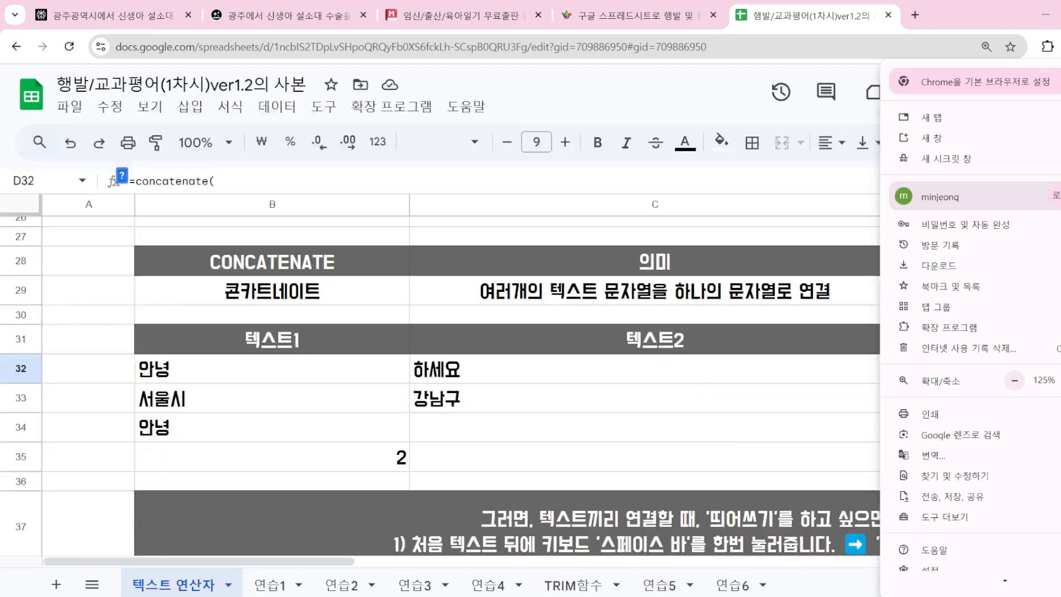
Complete the CONCATENATE formula in D32 with the references B32 and C32, separated by a comma, and enter it
left_click_drag(339, 560, 445, 560)
scroll(523, 464, "down", 1)
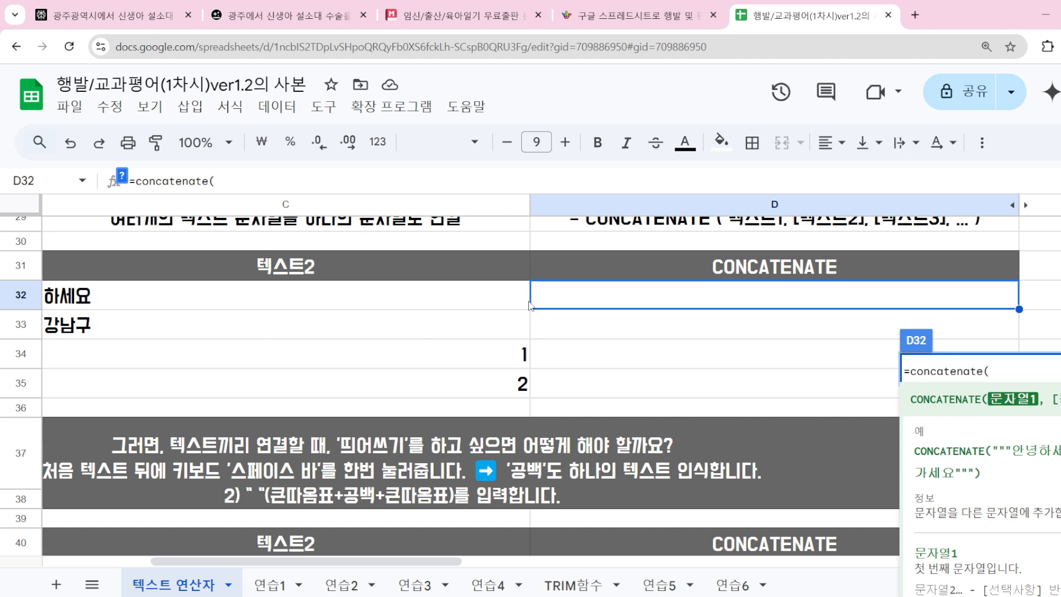
left_click(252, 172)
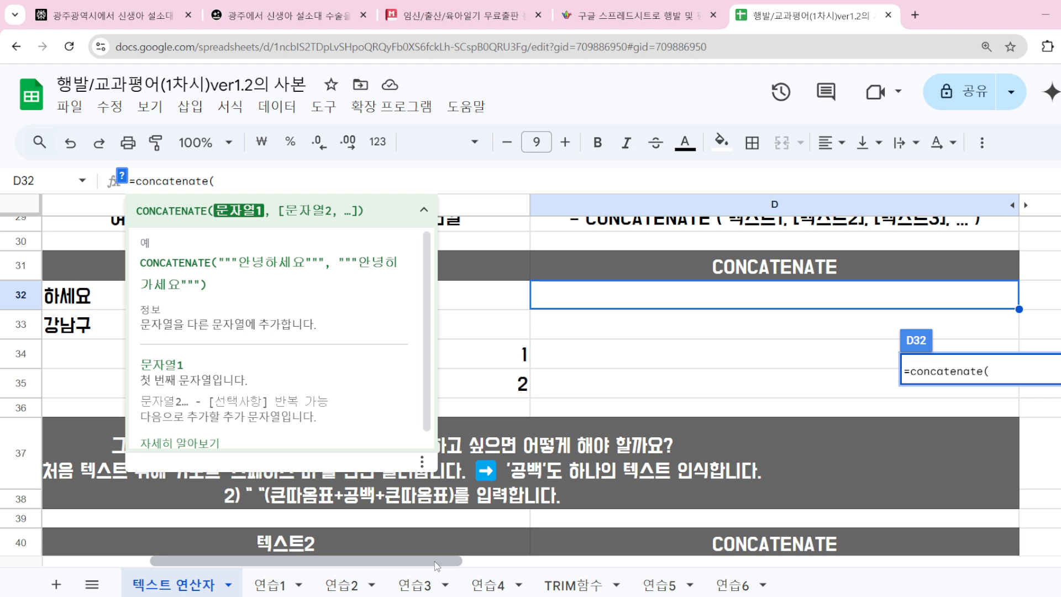
left_click_drag(434, 561, 258, 480)
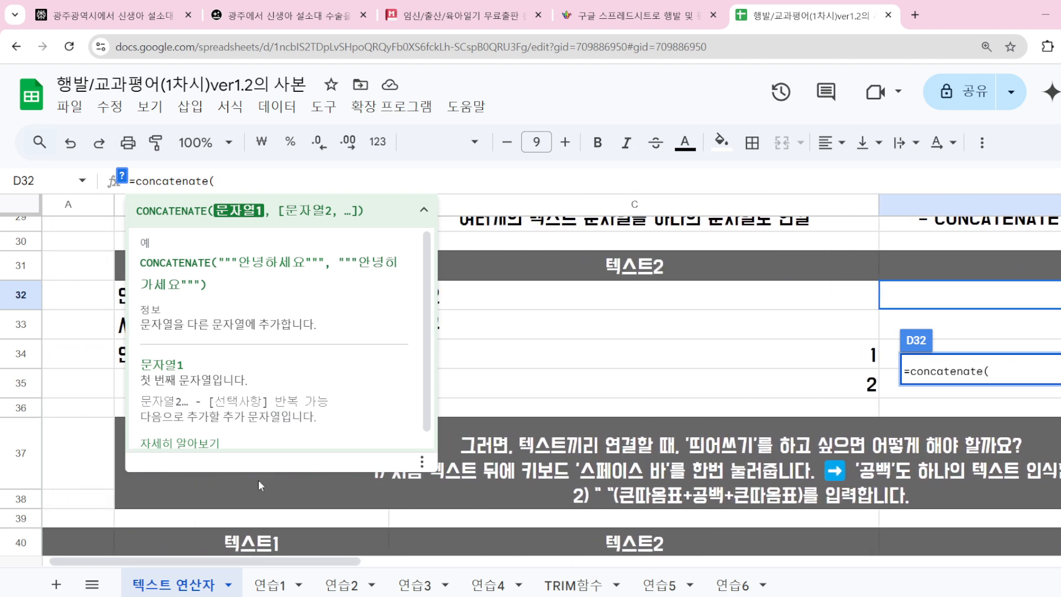
left_click(120, 302)
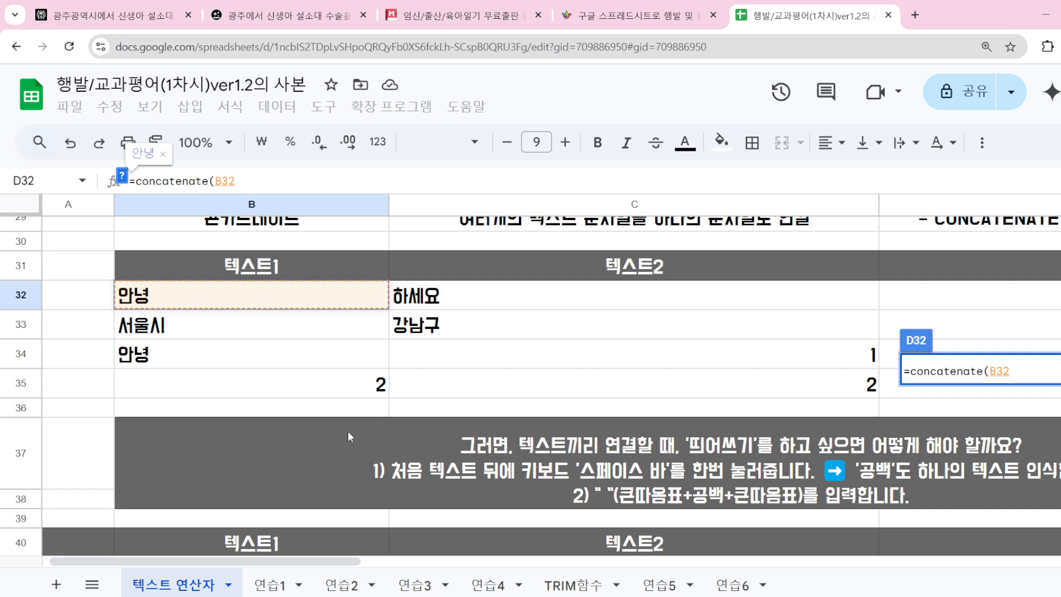
type(",")
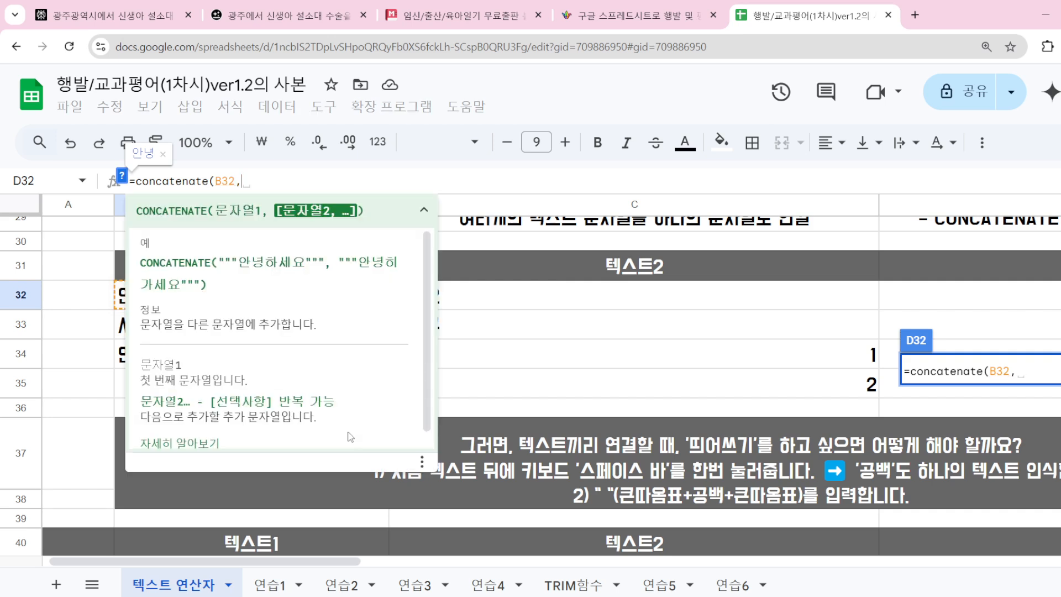
left_click(600, 298)
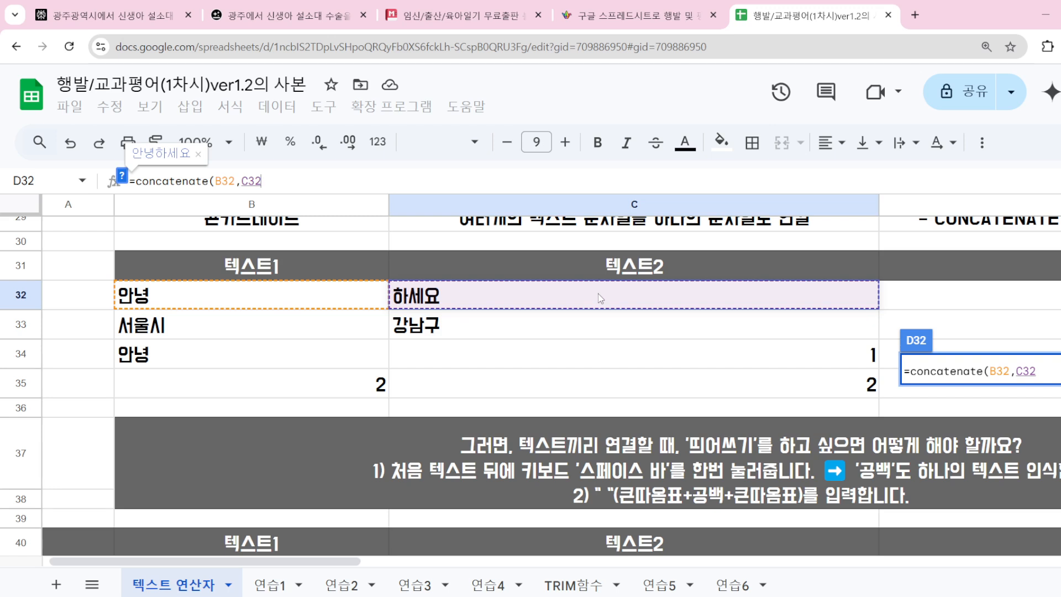
key("Return")
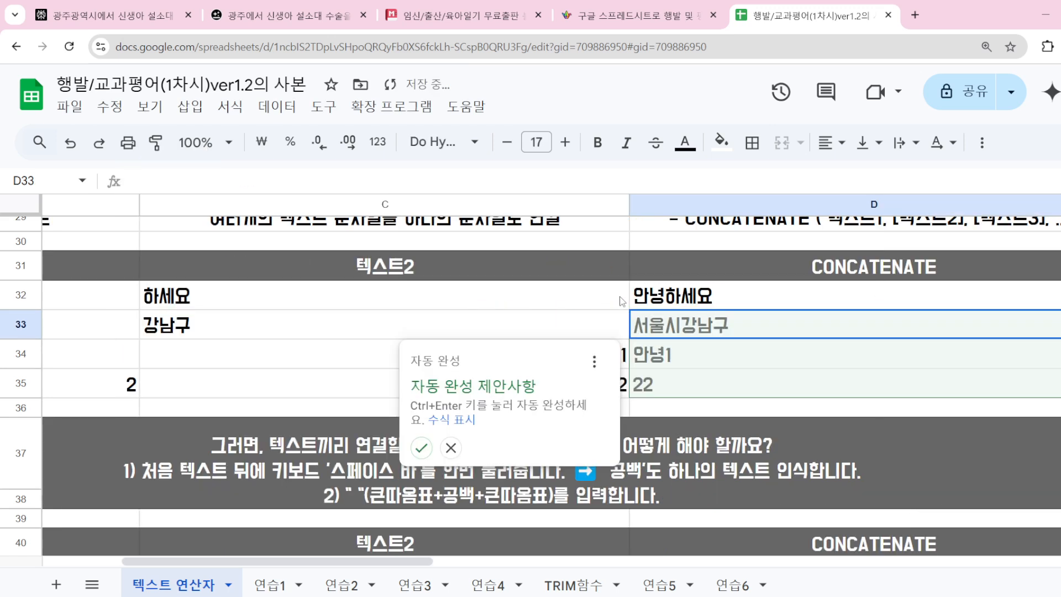
Accept the autofill suggestion for cells D33:D35 and select D35 to inspect its formula
left_click(421, 447)
left_click_drag(379, 561, 323, 529)
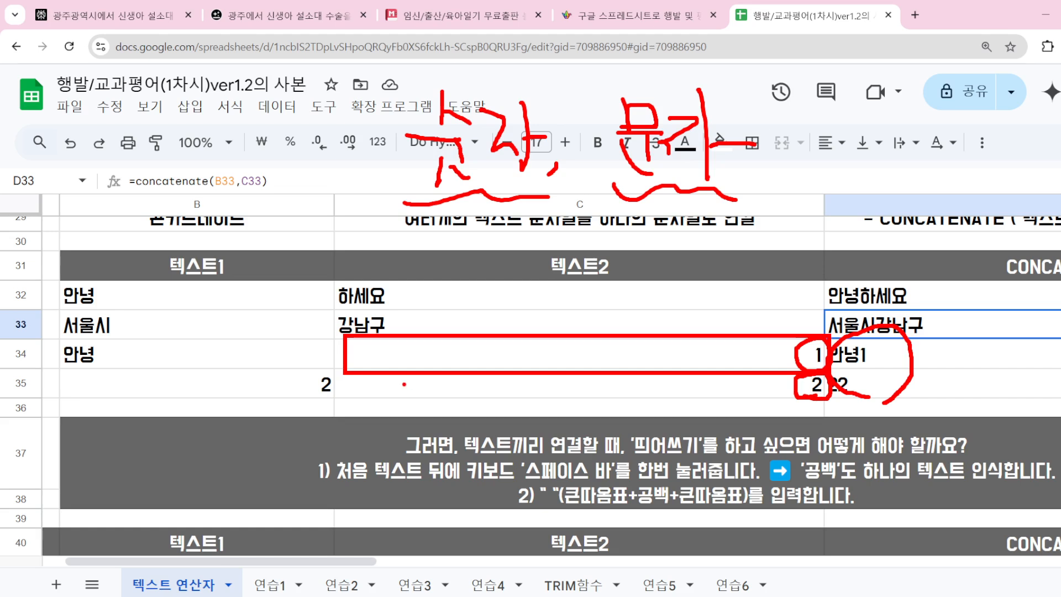
left_click_drag(301, 392, 319, 393)
key("Escape")
left_click(864, 394)
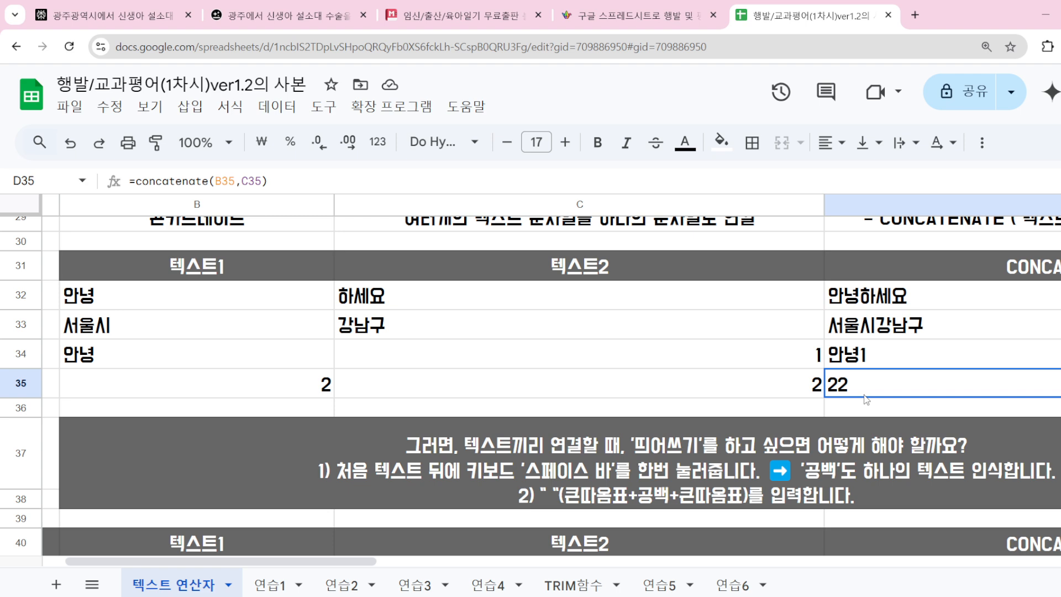
Review the guidance on adding spaces between joined texts in row 37, and compare it with the D32:D35 results
scroll(867, 399, "down", 3)
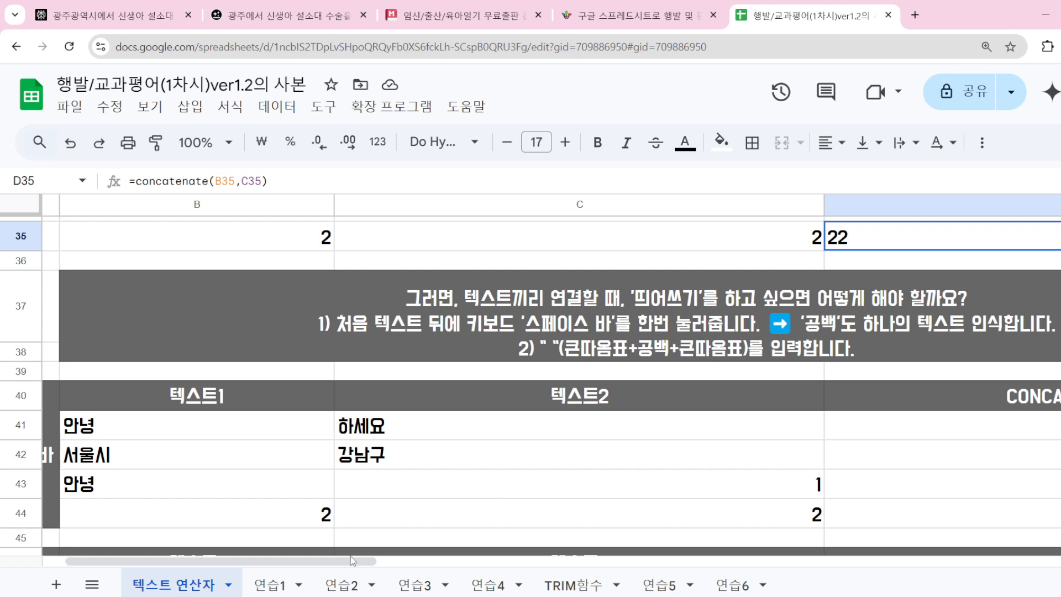
left_click_drag(351, 560, 431, 559)
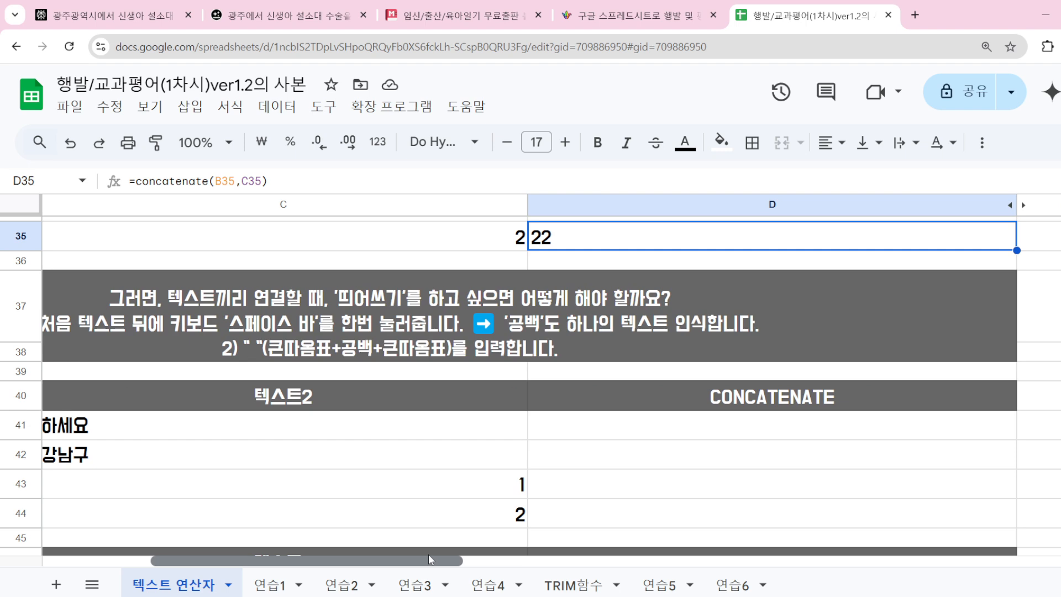
left_click_drag(429, 554, 306, 547)
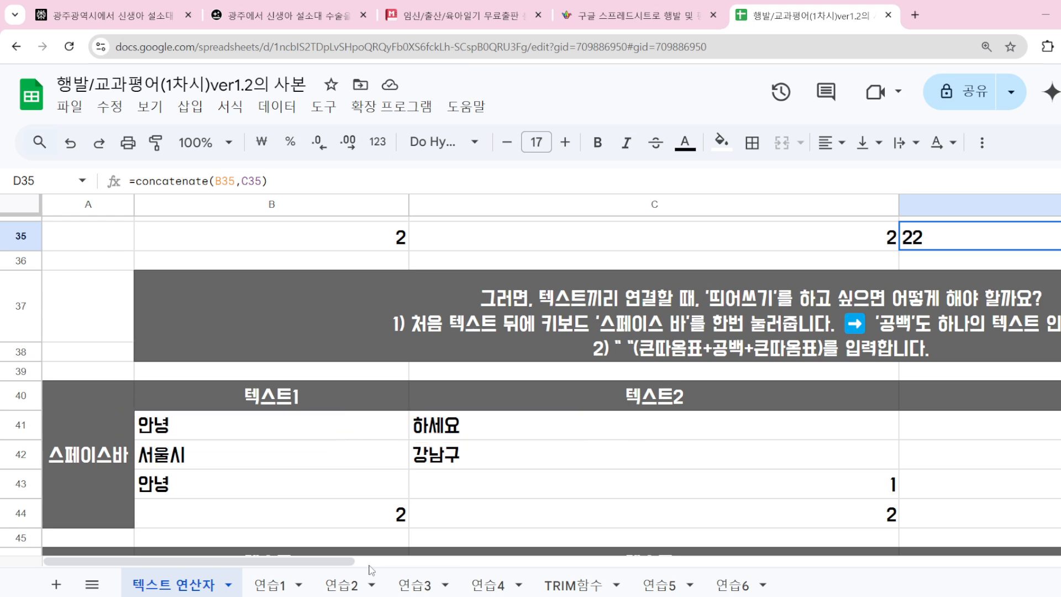
left_click_drag(338, 562, 519, 561)
scroll(542, 473, "up", 1)
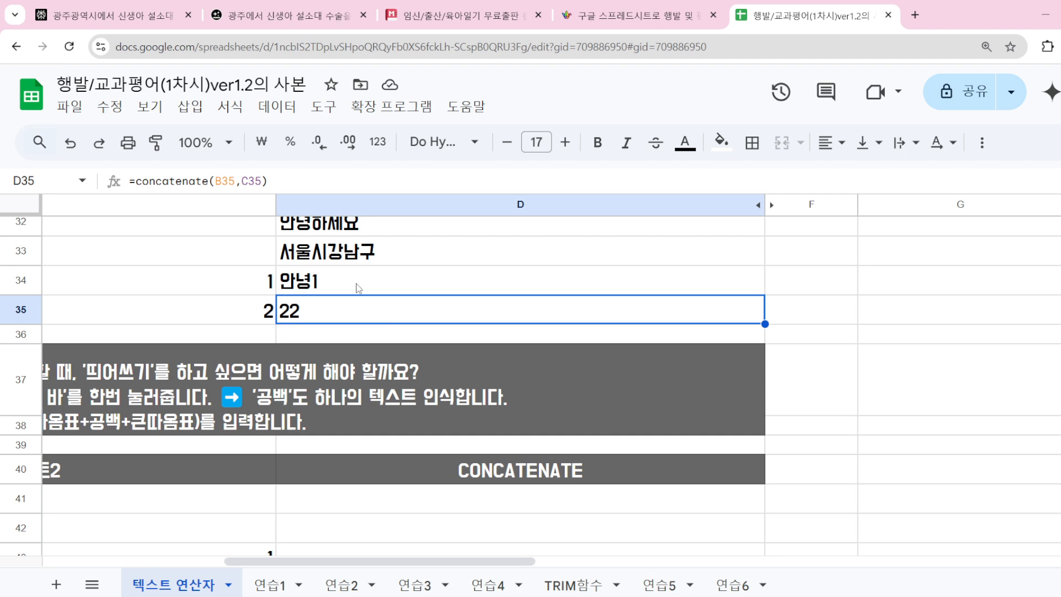
left_click(347, 227)
scroll(431, 465, "up", 1)
scroll(409, 519, "down", 1)
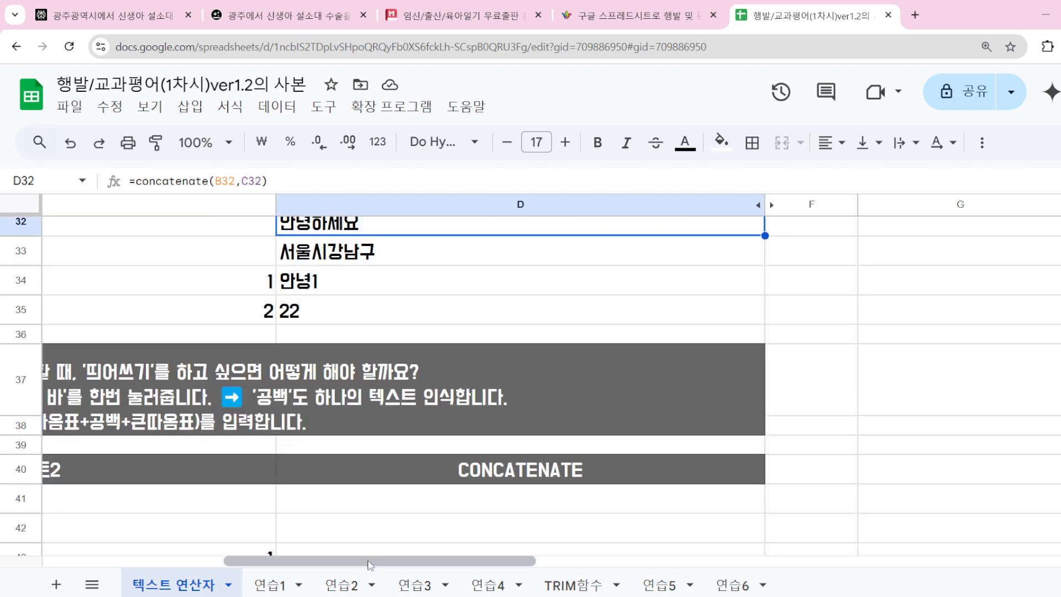
Examine the two practice tables for spacing methods, the 스페이스바 one in rows 40–44 and the " " one below it
left_click_drag(370, 552, 166, 552)
scroll(236, 516, "down", 2)
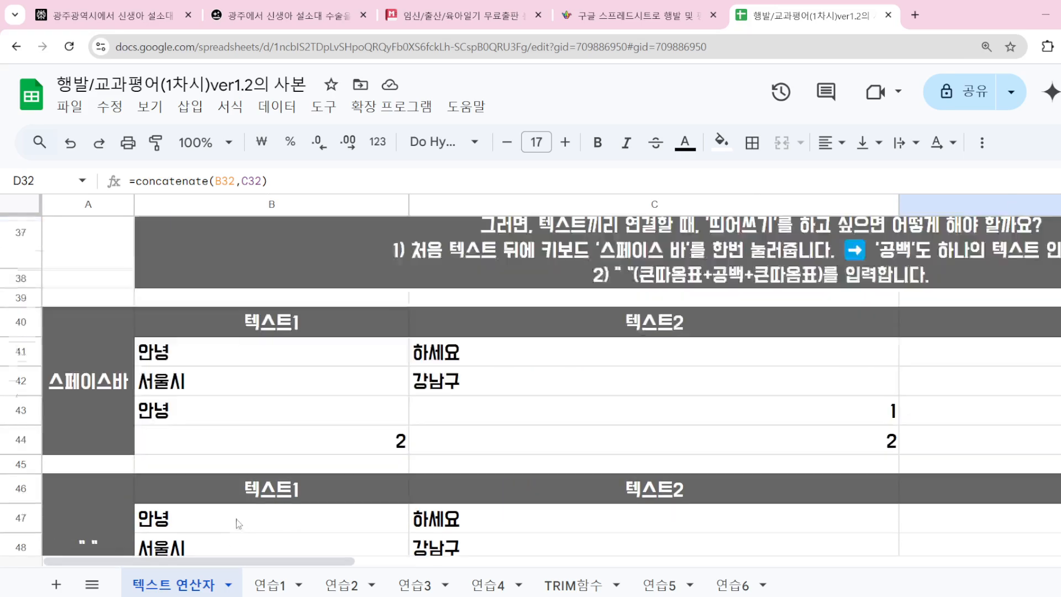
scroll(258, 524, "down", 1)
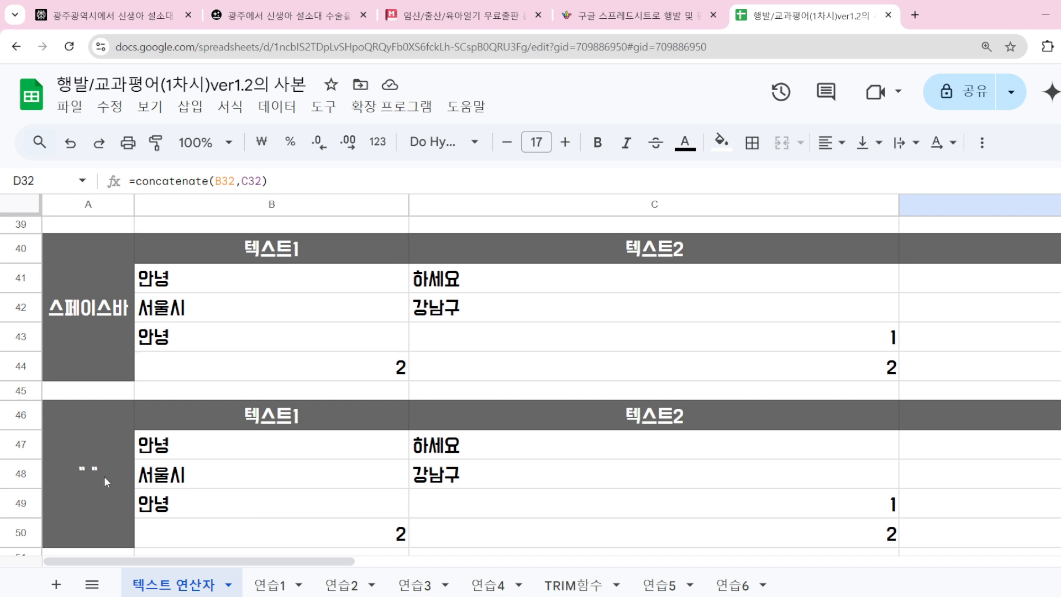
left_click_drag(86, 468, 98, 503)
key("Escape")
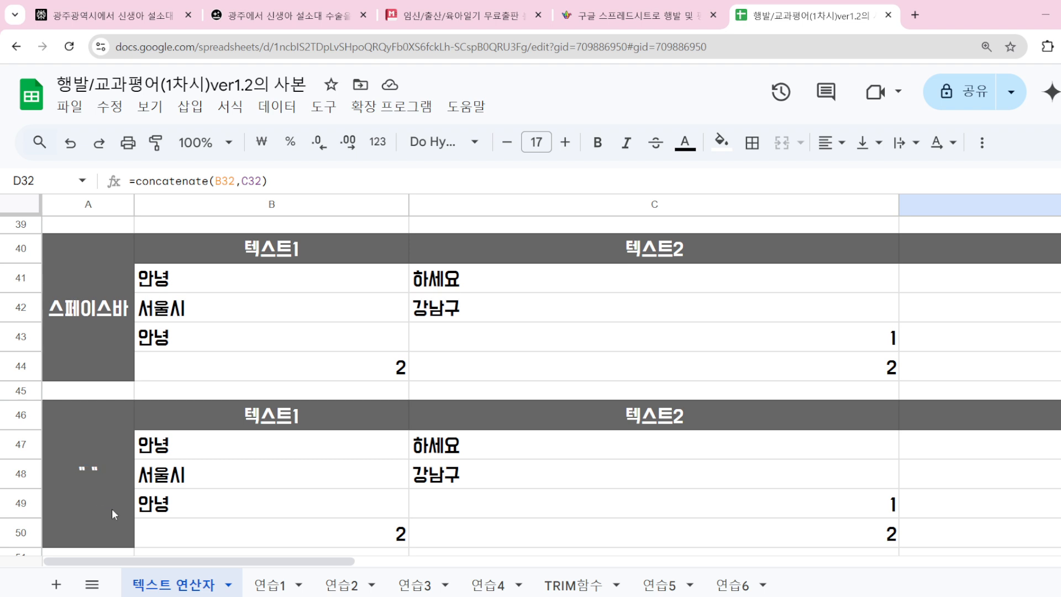
Open B41 for editing and examine the gap between 안녕 and the text cursor
double_click(182, 278)
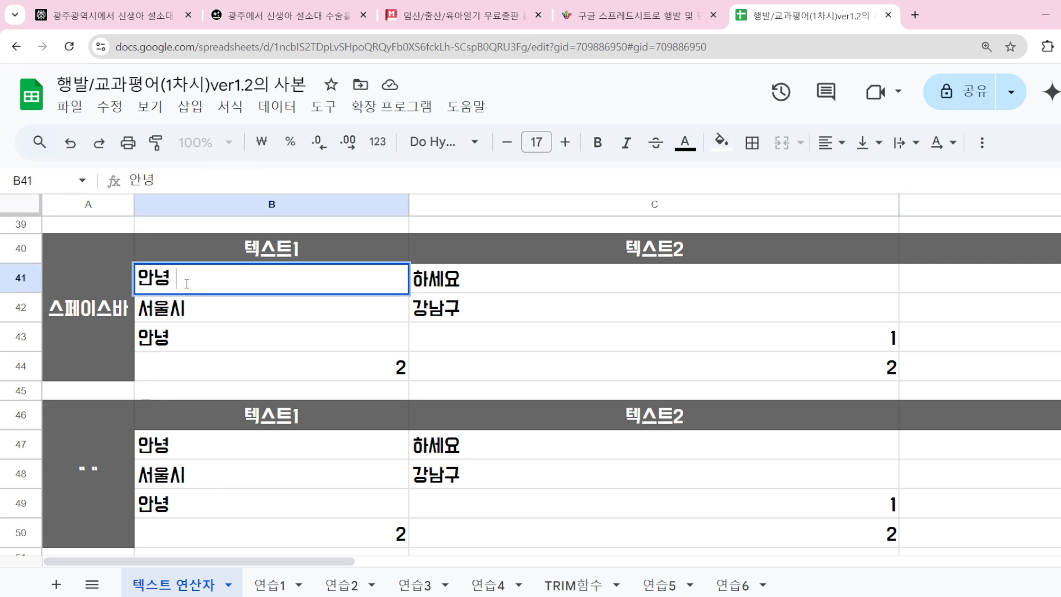
key("ctrl+2")
left_click_drag(111, 242, 215, 304)
left_click_drag(188, 288, 267, 362)
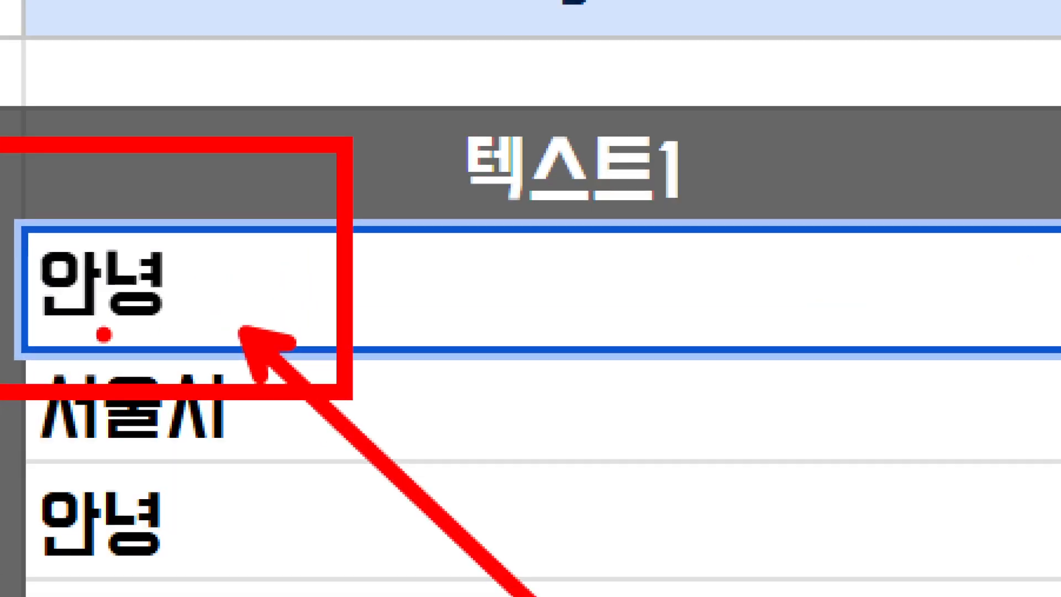
mouse_move(94, 309)
left_mouse_down()
mouse_move(149, 308)
mouse_move(162, 340)
left_mouse_up()
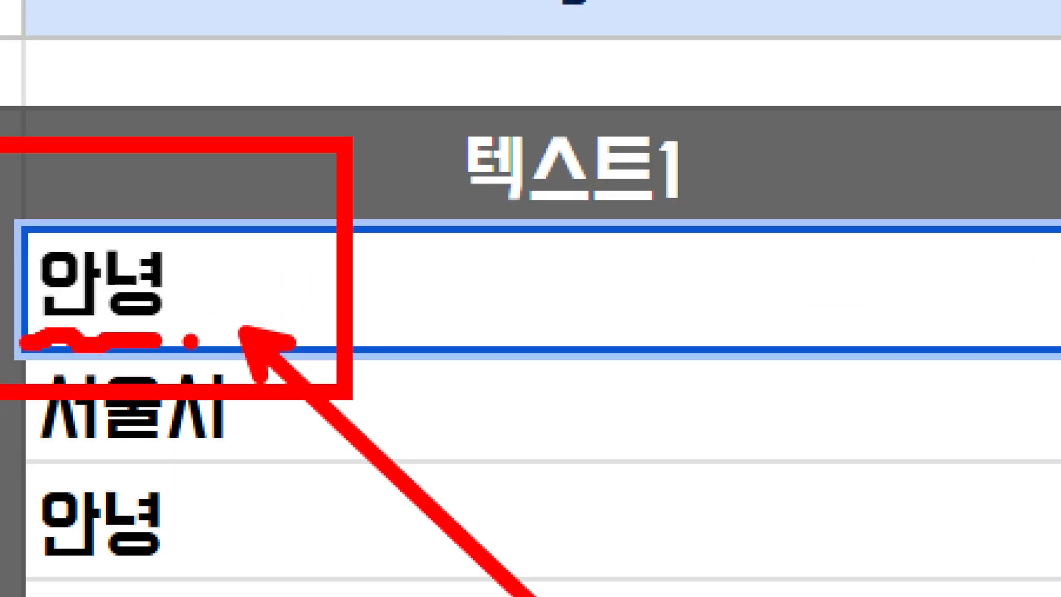
mouse_move(177, 238)
left_mouse_down()
mouse_move(177, 367)
mouse_move(177, 218)
mouse_move(177, 374)
left_mouse_up()
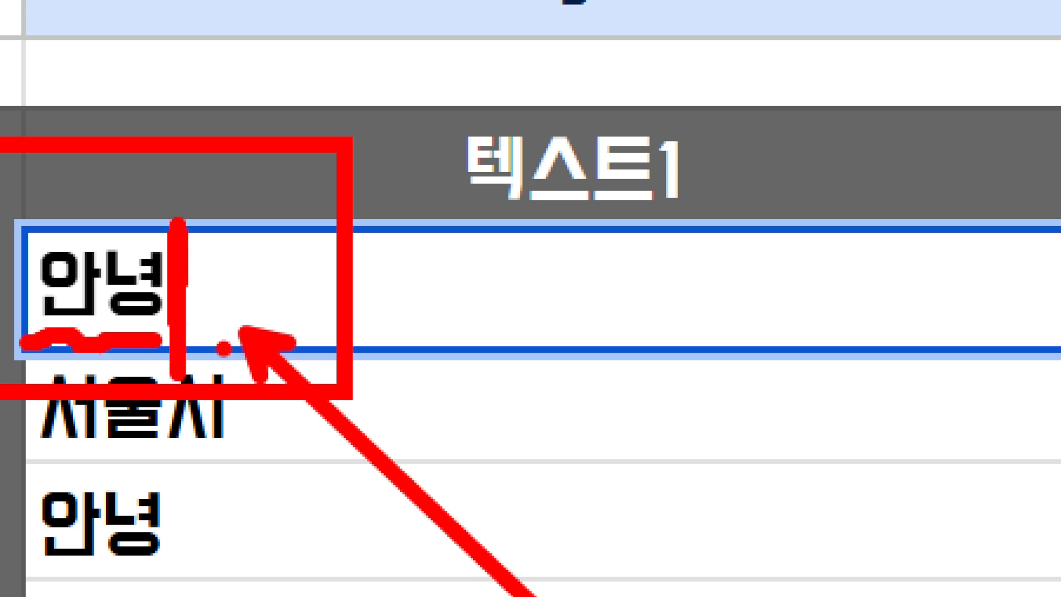
key("Escape")
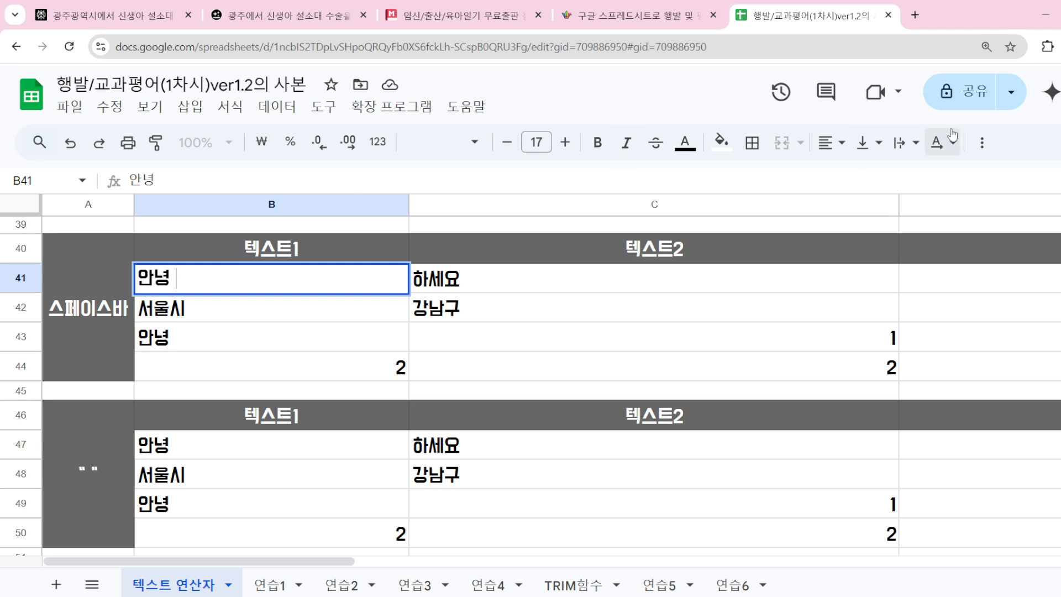
Zoom the browser page to 200% and reopen B41 to check the trailing space after 안녕
left_click(1060, 47)
left_click(1060, 380)
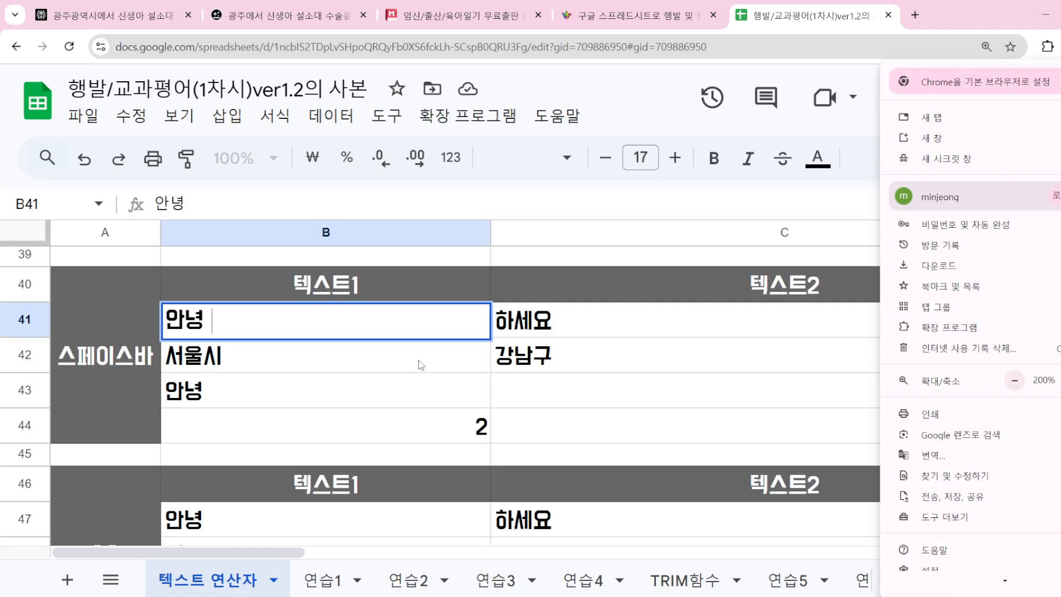
left_click(329, 347)
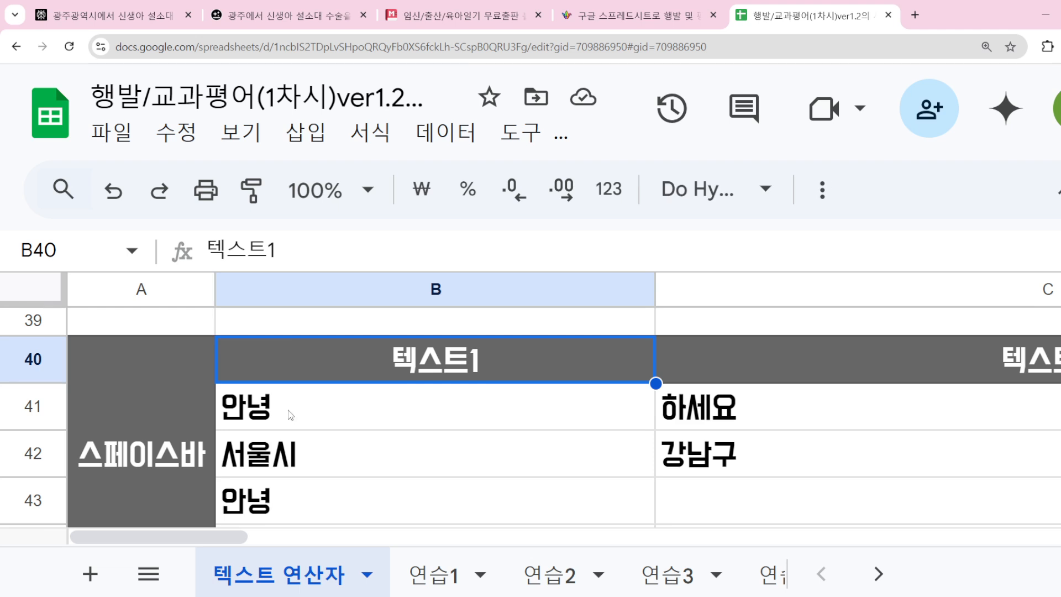
left_click(291, 415)
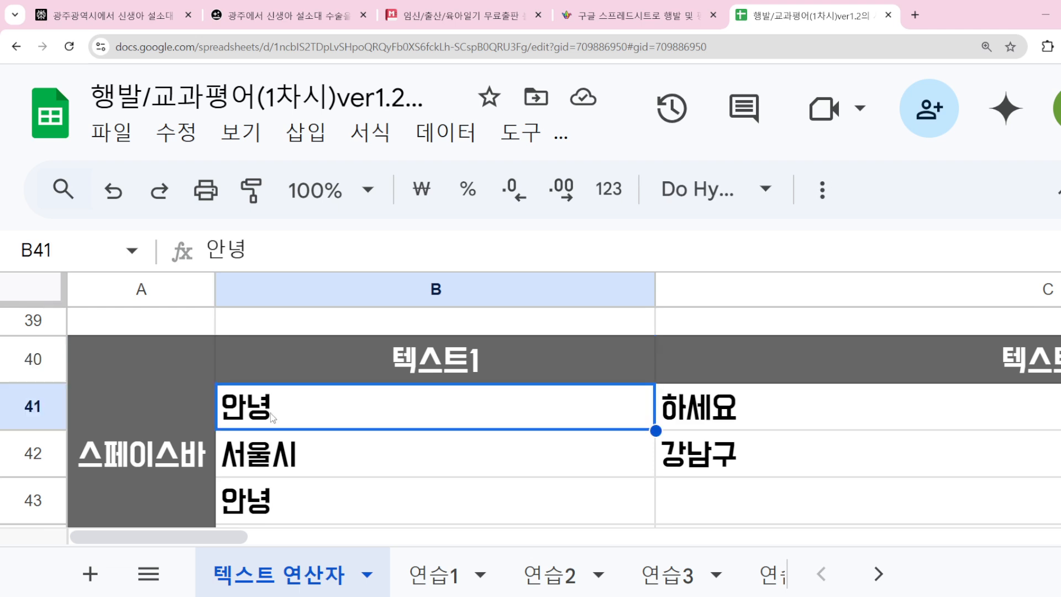
double_click(299, 414)
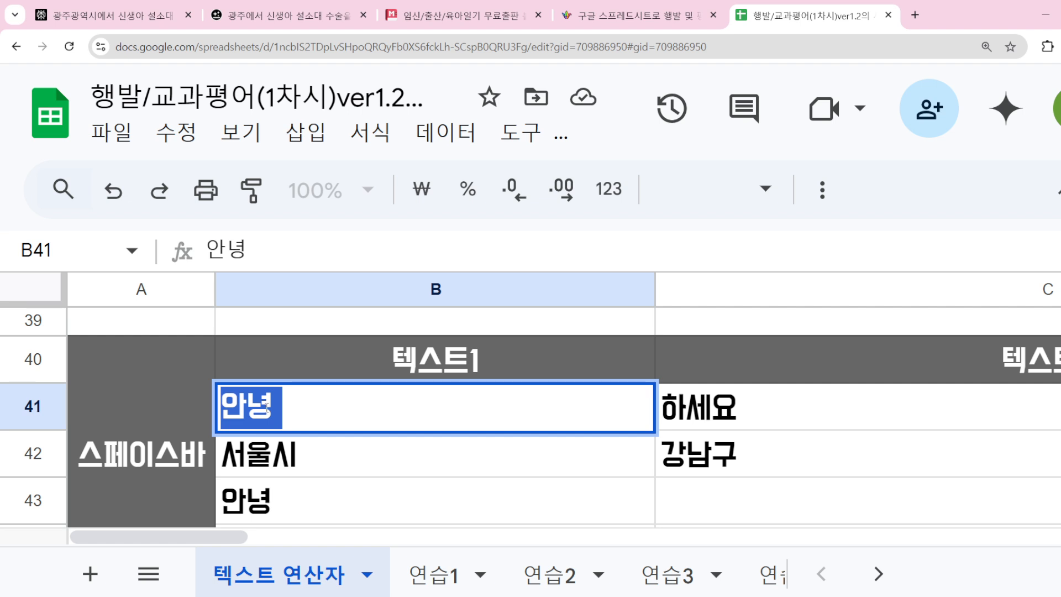
left_click(285, 408)
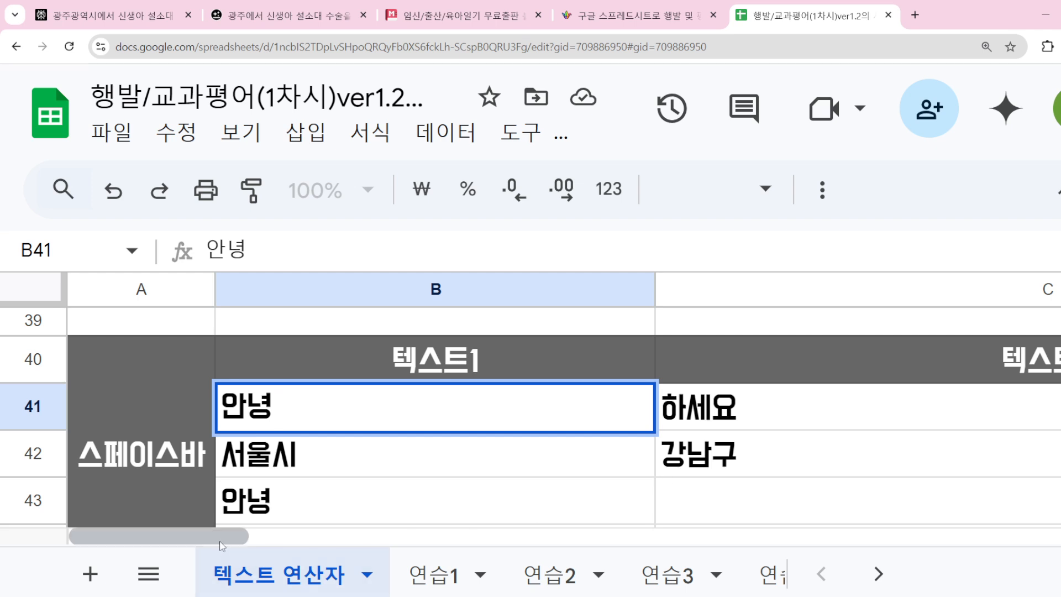
Reduce the browser page zoom to 150% and leave the B41 edit
left_click(1060, 47)
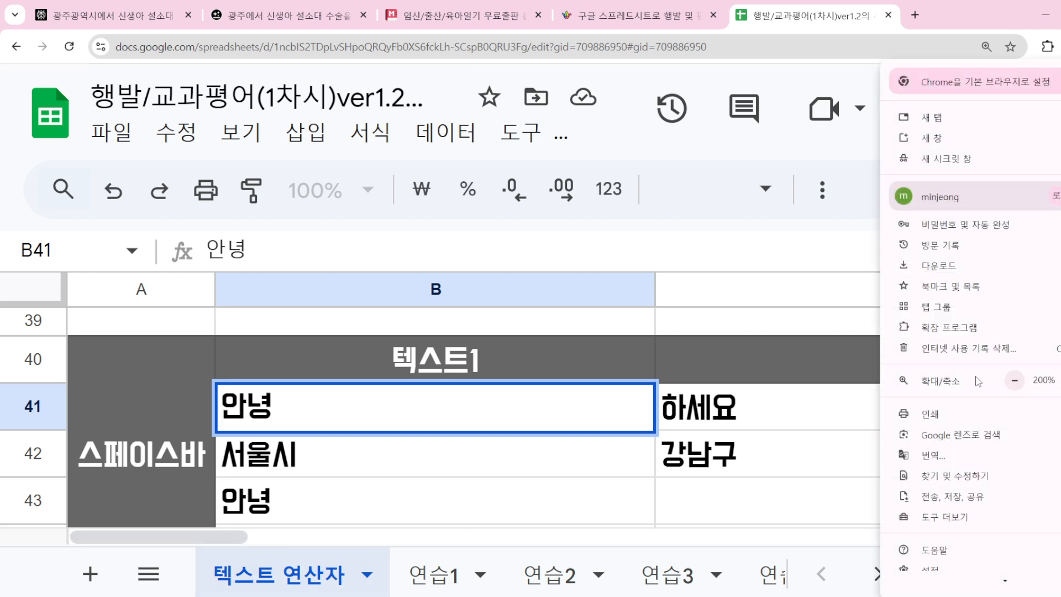
left_click(1014, 381)
left_click(1015, 382)
left_click(1014, 382)
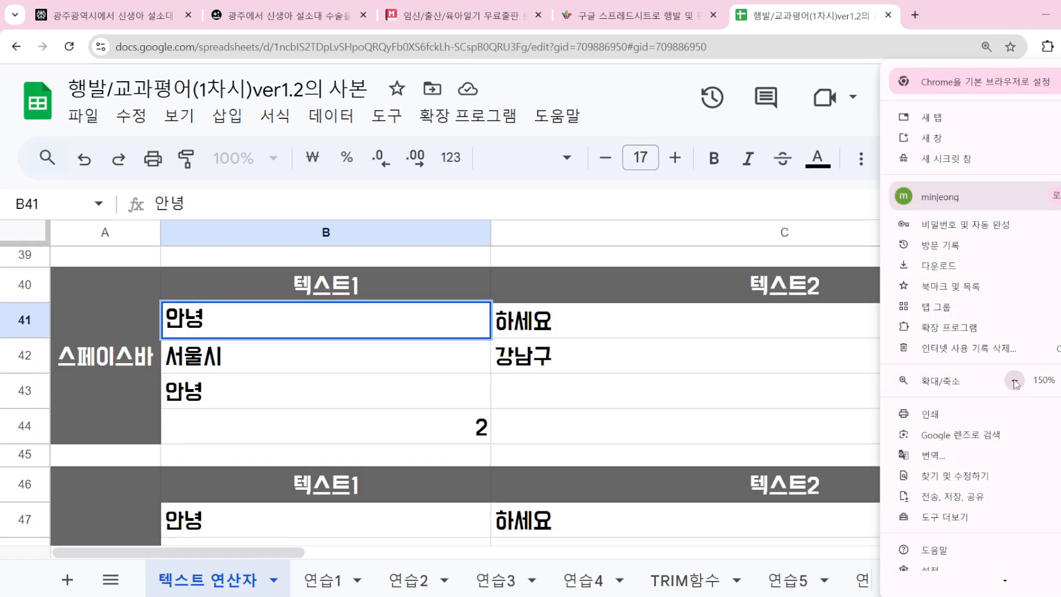
left_click(785, 370)
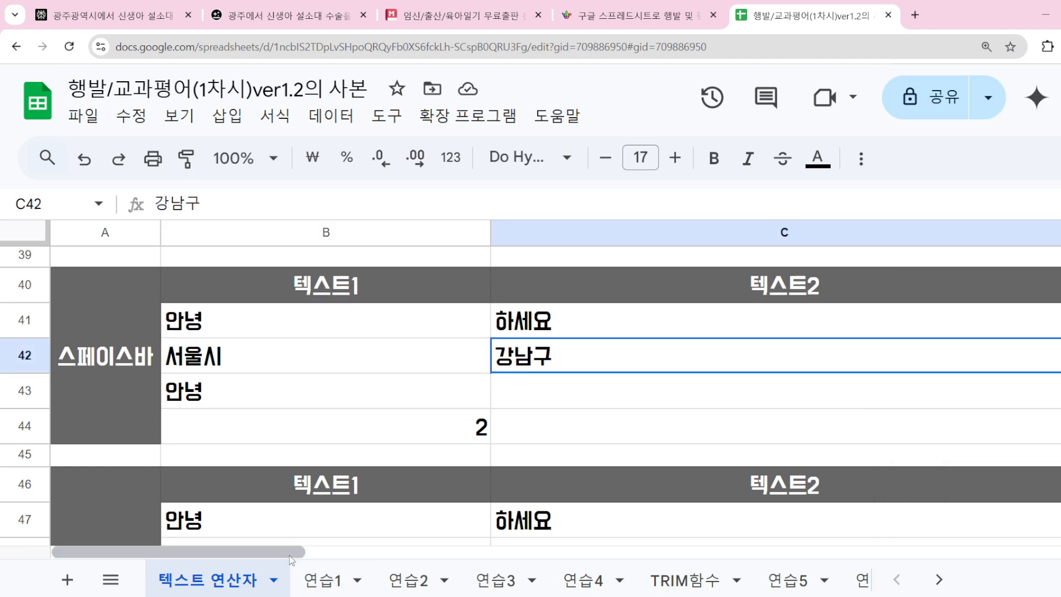
Start a formula in D41 with "=concatenate("
left_click_drag(292, 553, 369, 557)
left_click(794, 334)
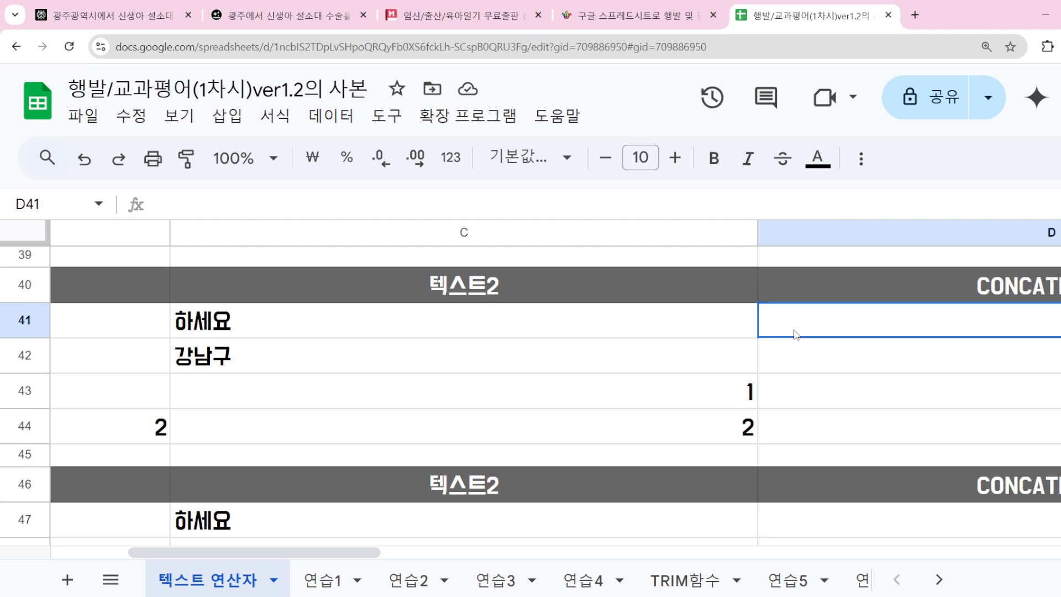
type("=con")
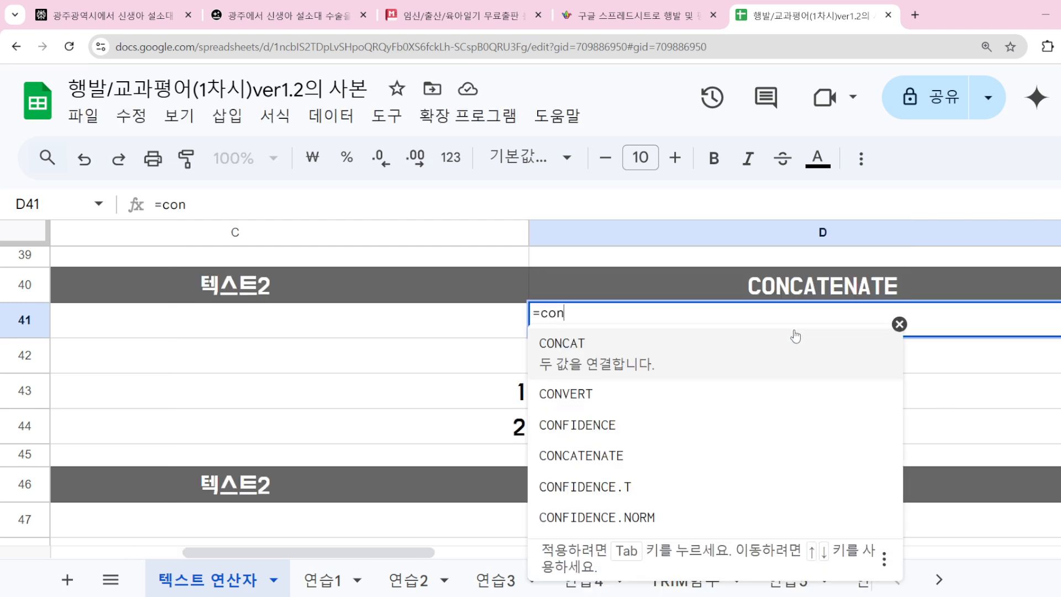
type("catenate(")
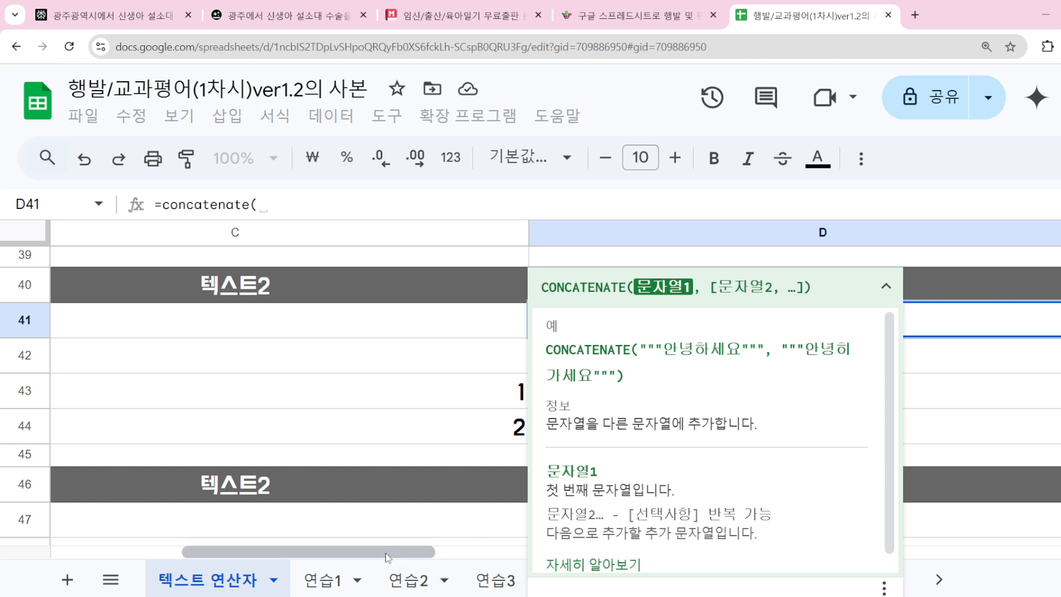
Add the references B41 and C41 to the D41 formula, separated by a comma, and close the parenthesis
scroll(387, 533, "left", 5)
left_click(279, 331)
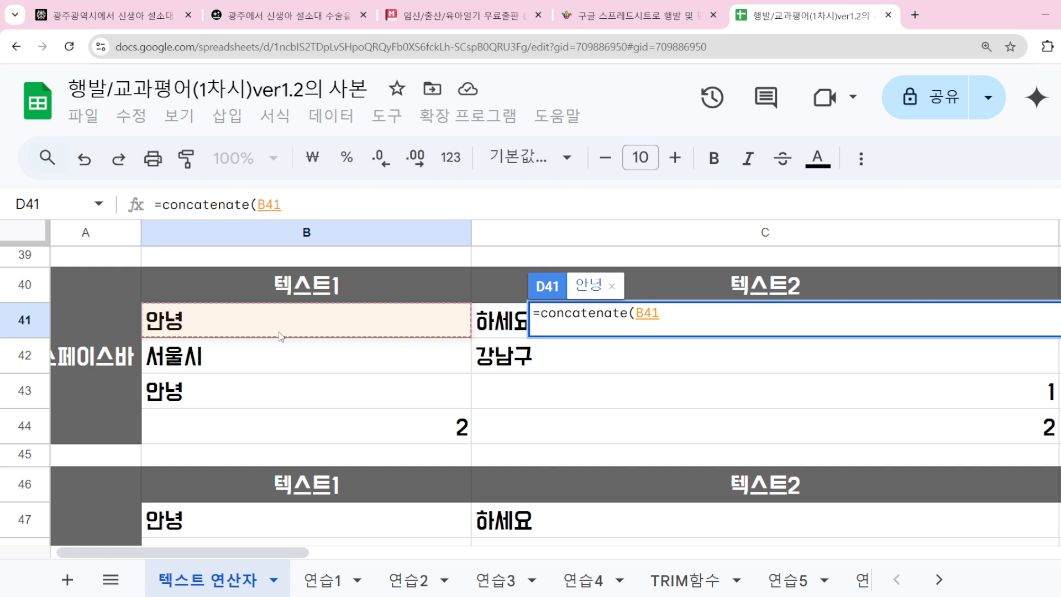
type(",")
left_click_drag(270, 548, 334, 548)
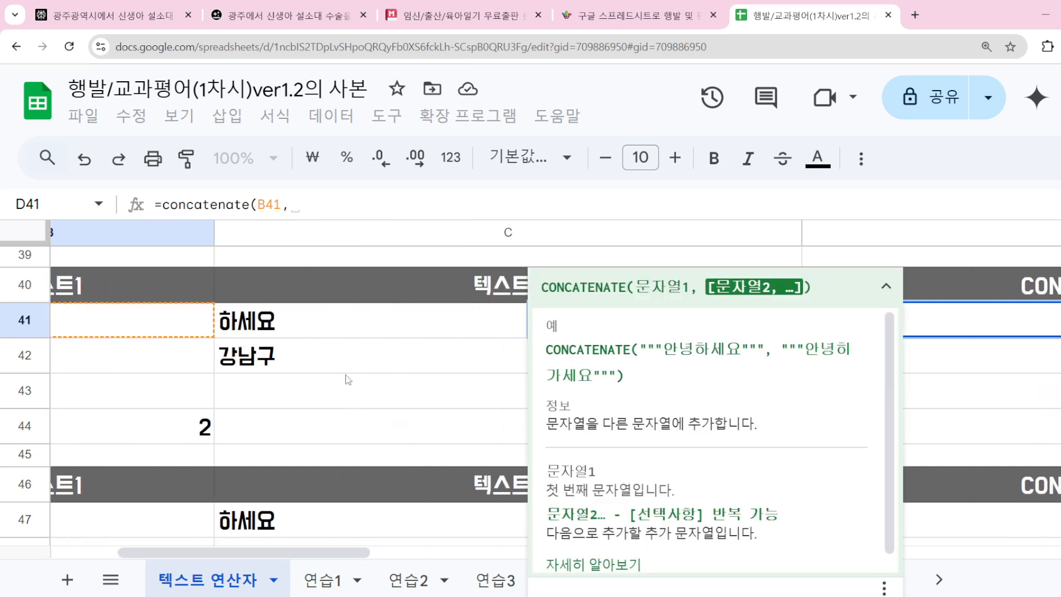
left_click(359, 326)
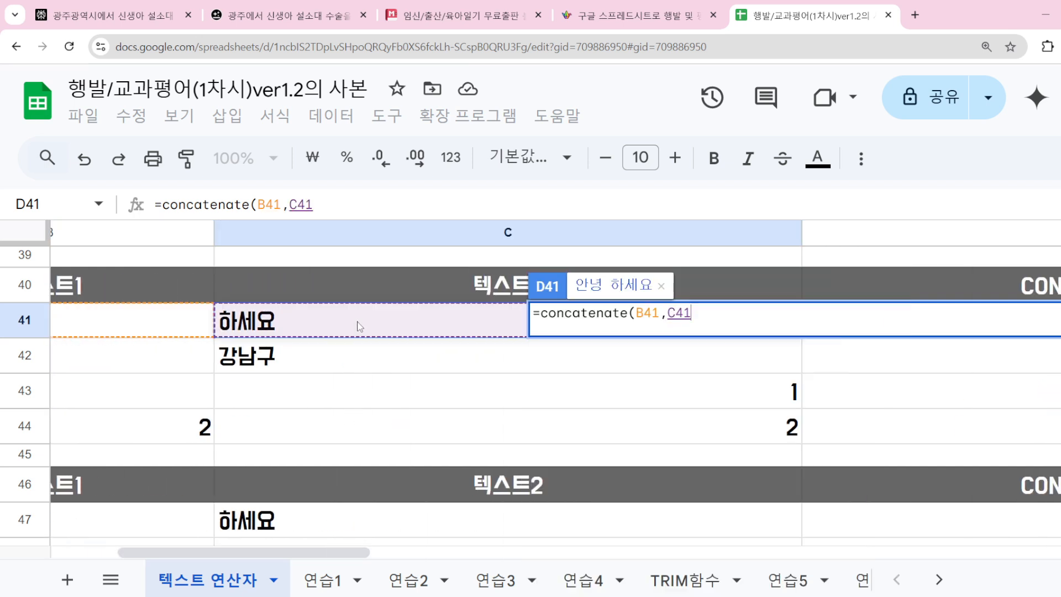
left_click(367, 213)
type(")")
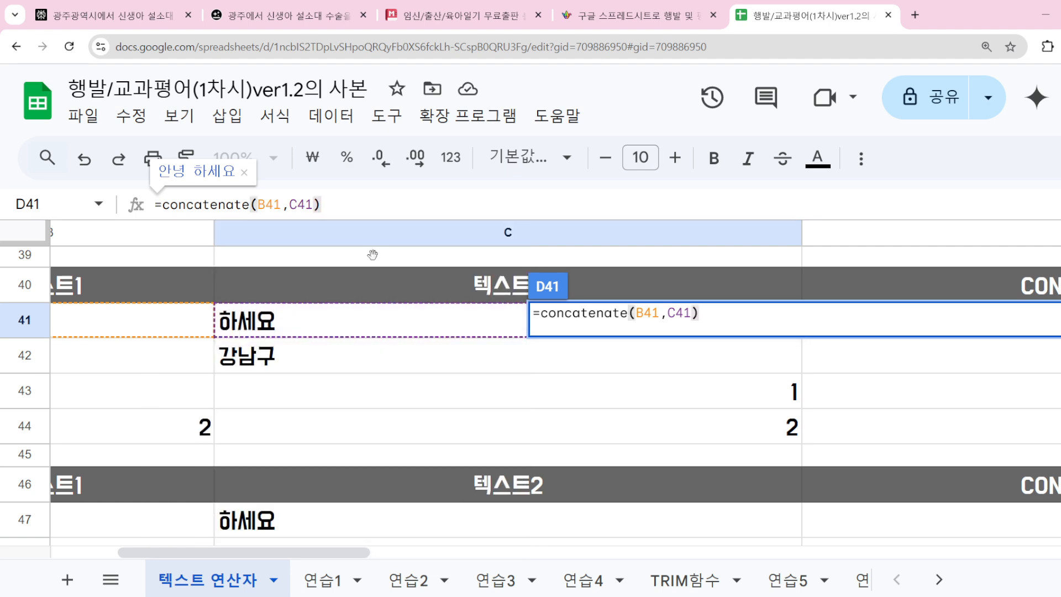
Mark the trailing space after 안녕 in B41 with the handwritten note "space", and enter the completed formula in D41
left_click_drag(288, 551, 220, 553)
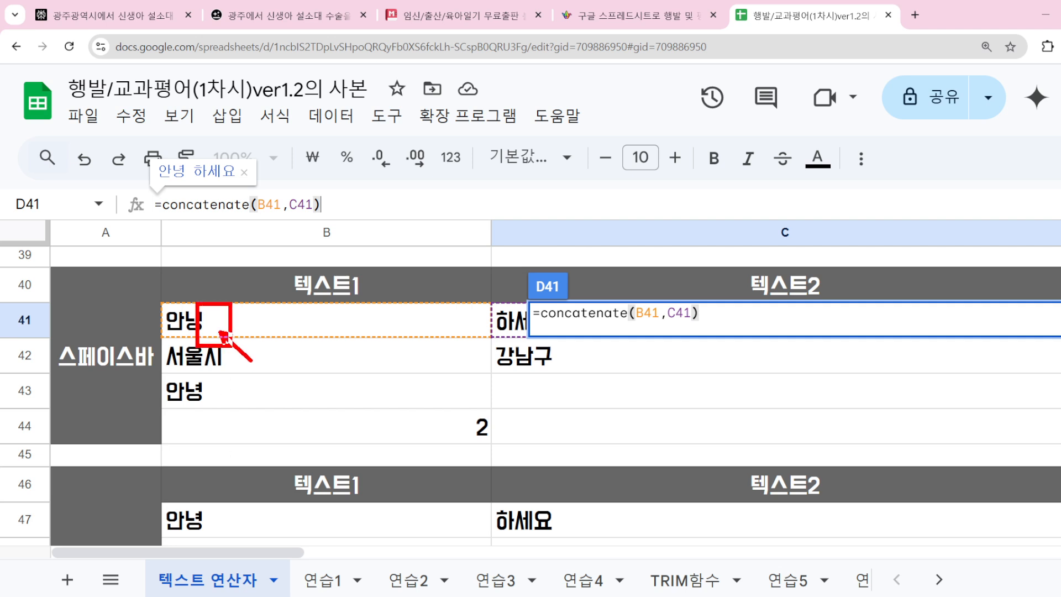
mouse_move(295, 339)
left_mouse_down()
mouse_move(293, 363)
mouse_move(281, 367)
left_mouse_up()
mouse_move(313, 352)
left_mouse_down()
mouse_move(333, 356)
mouse_move(305, 363)
left_mouse_up()
left_click_drag(354, 361, 363, 369)
left_click_drag(378, 354, 436, 365)
mouse_move(276, 366)
left_mouse_down()
mouse_move(447, 380)
mouse_move(324, 342)
mouse_move(278, 366)
left_mouse_up()
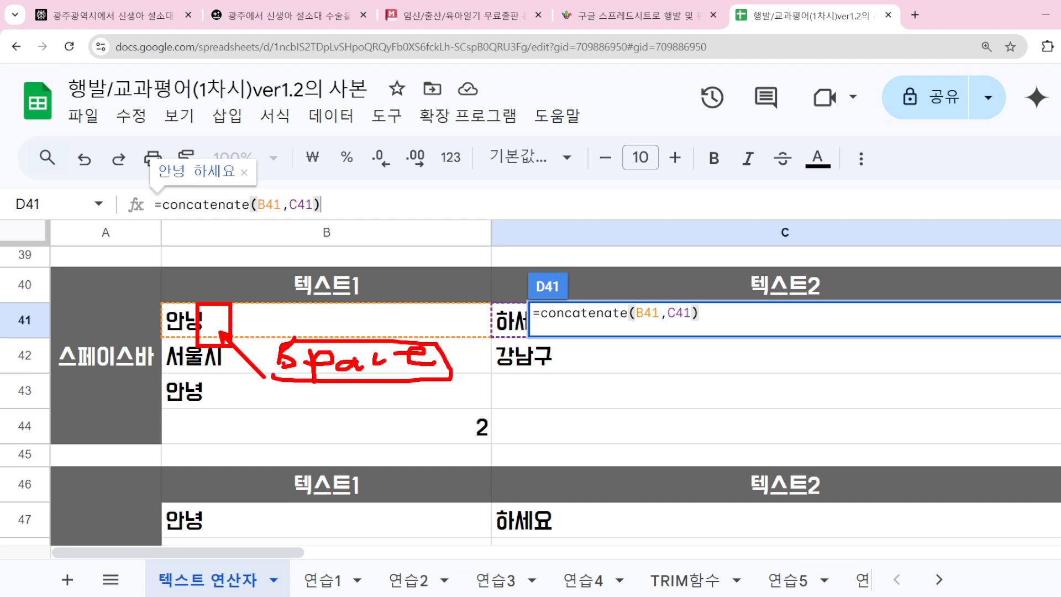
left_click_drag(287, 553, 512, 554)
key("Return")
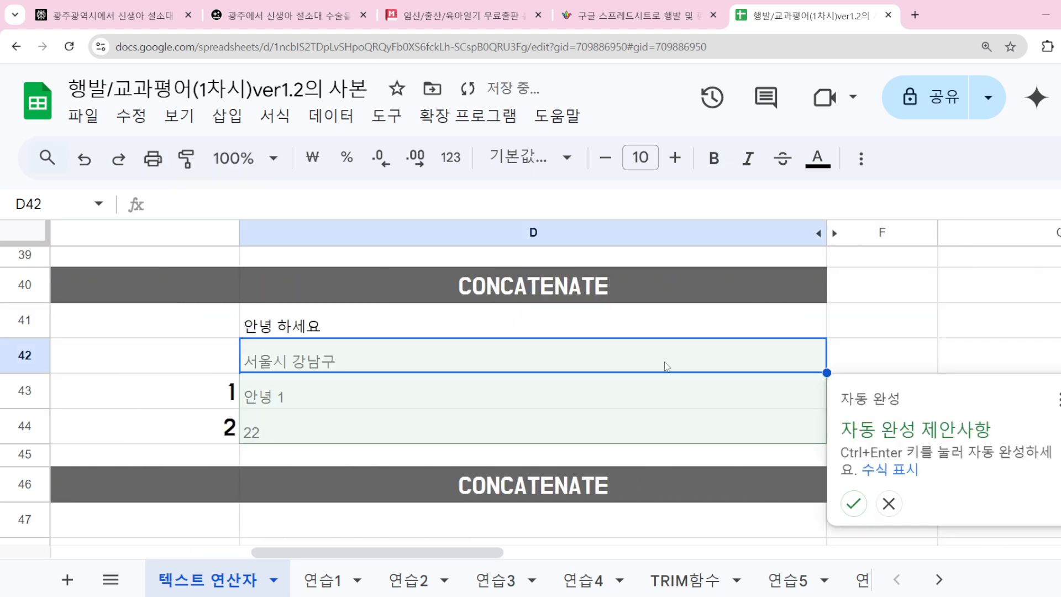
Dismiss the autofill suggestion and fill the D41 formula down through D44
key("Up")
key("Down")
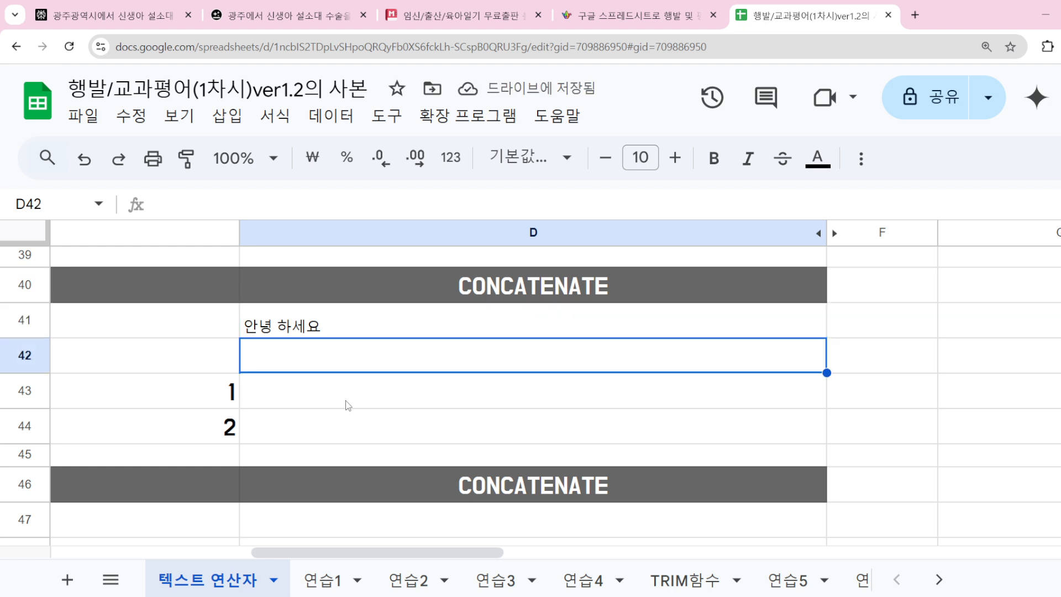
key("Down")
left_click(614, 326)
left_click_drag(827, 337, 823, 439)
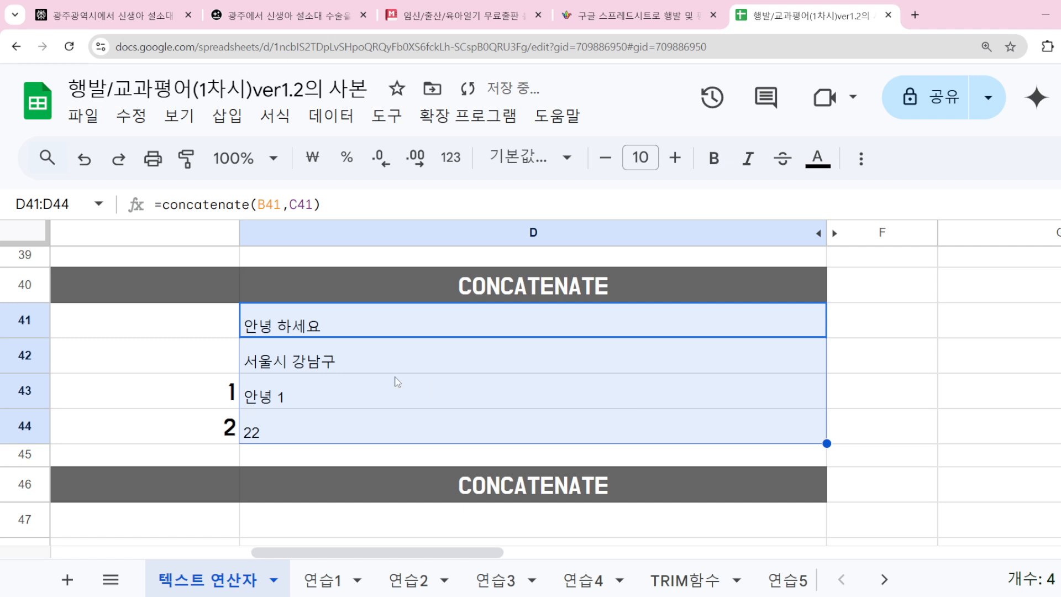
Check the filled formulas and spaced results in D41, D42 and D43
left_click(305, 365)
left_click(268, 328)
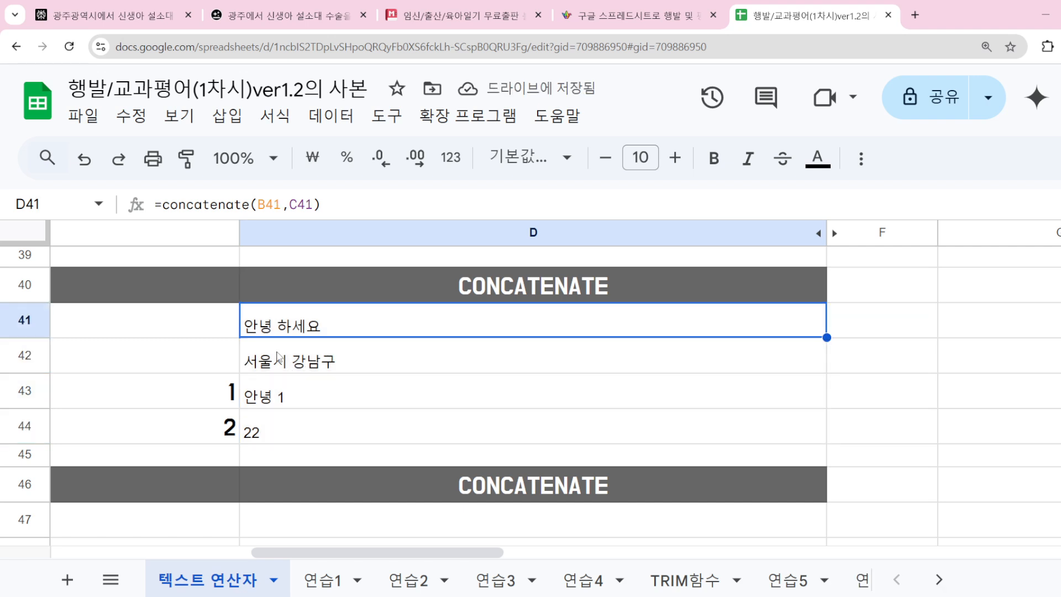
left_click(277, 353)
left_click(287, 405)
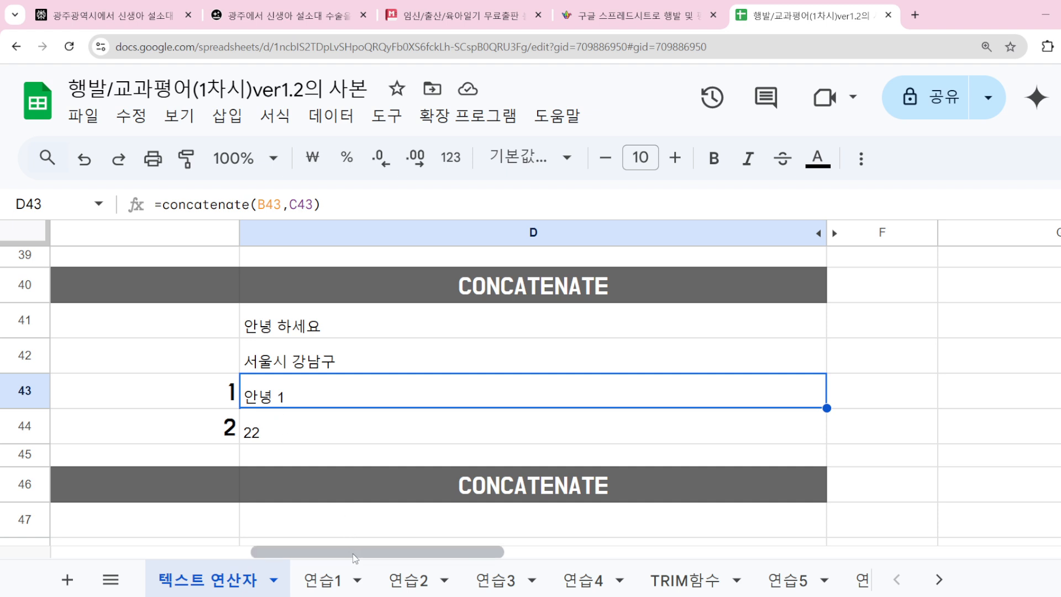
Inspect the numeric entry in B44 and the text in B43 for a trailing space
left_click_drag(352, 552, 215, 542)
left_click(531, 427)
left_click(374, 415)
double_click(372, 421)
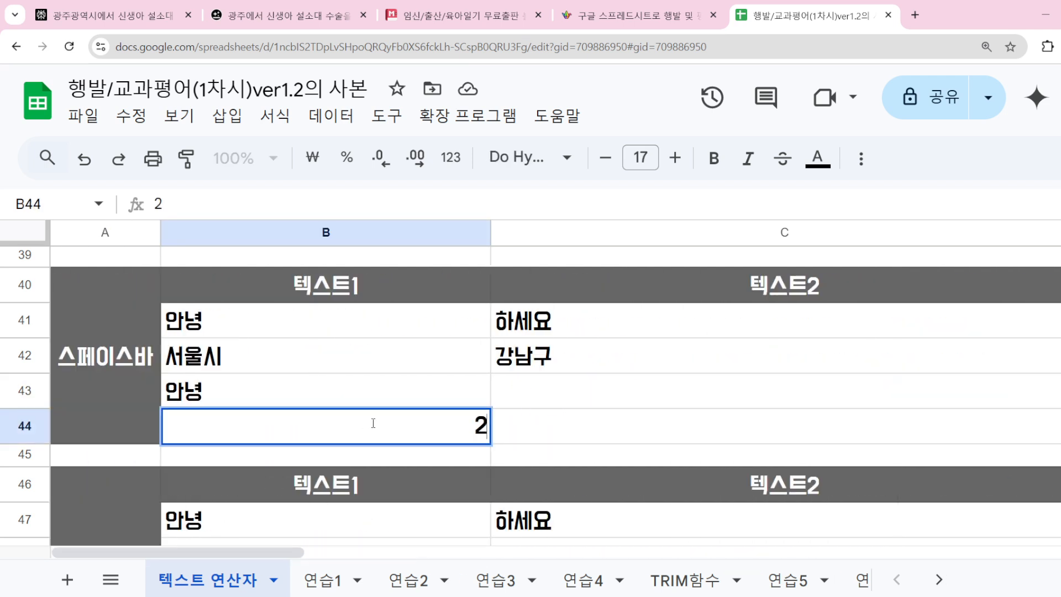
left_click(212, 206)
left_click(277, 397)
left_click(280, 422)
left_click(192, 210)
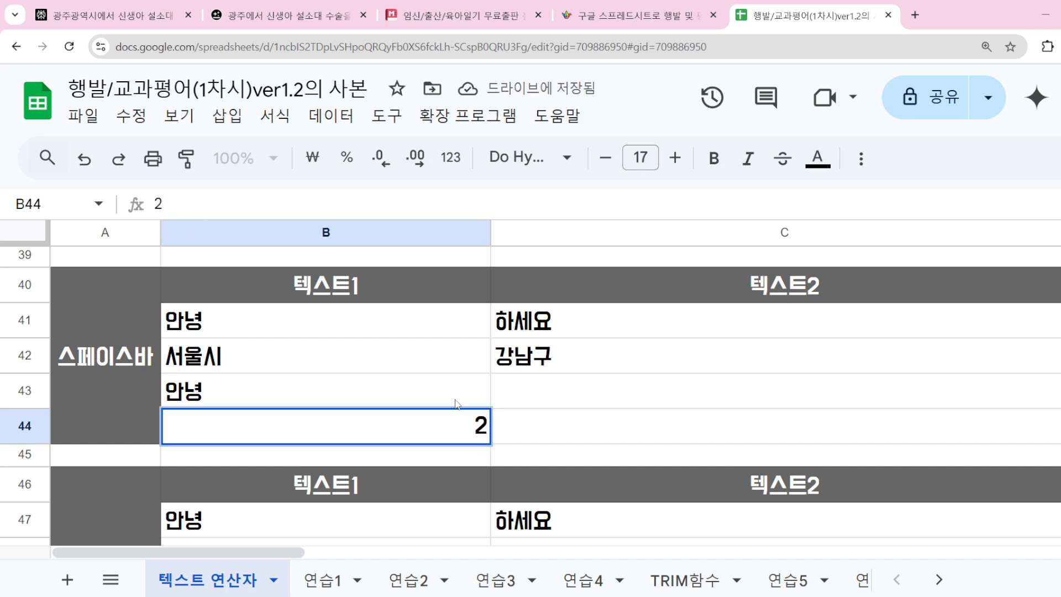
Mark the quotation-mark label in column A of the table starting at row 46 with a box and an arrow
scroll(455, 400, "down", 4)
scroll(455, 399, "up", 4)
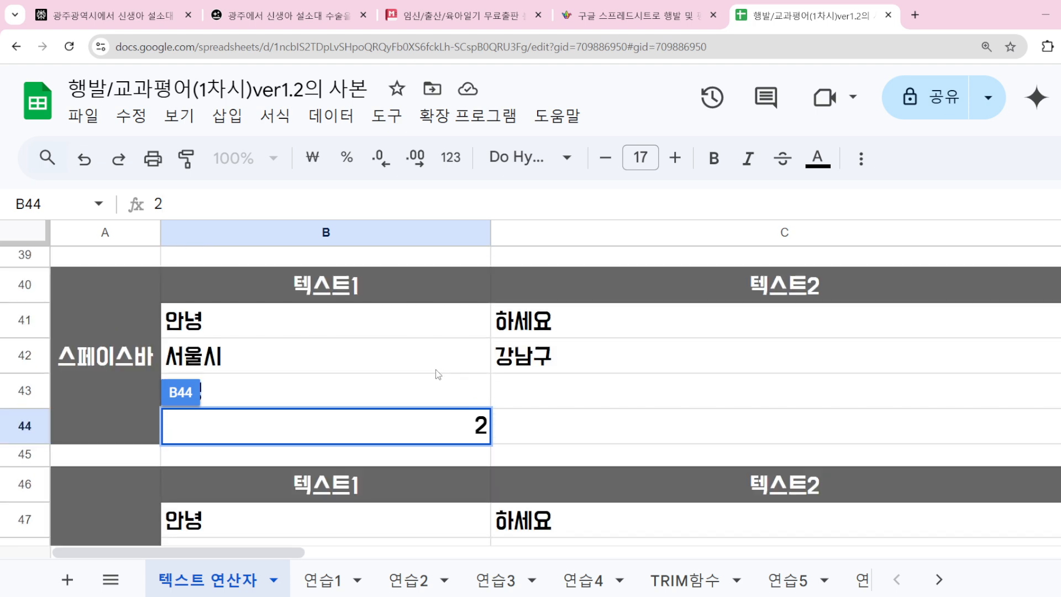
left_click(437, 370)
scroll(434, 387, "down", 3)
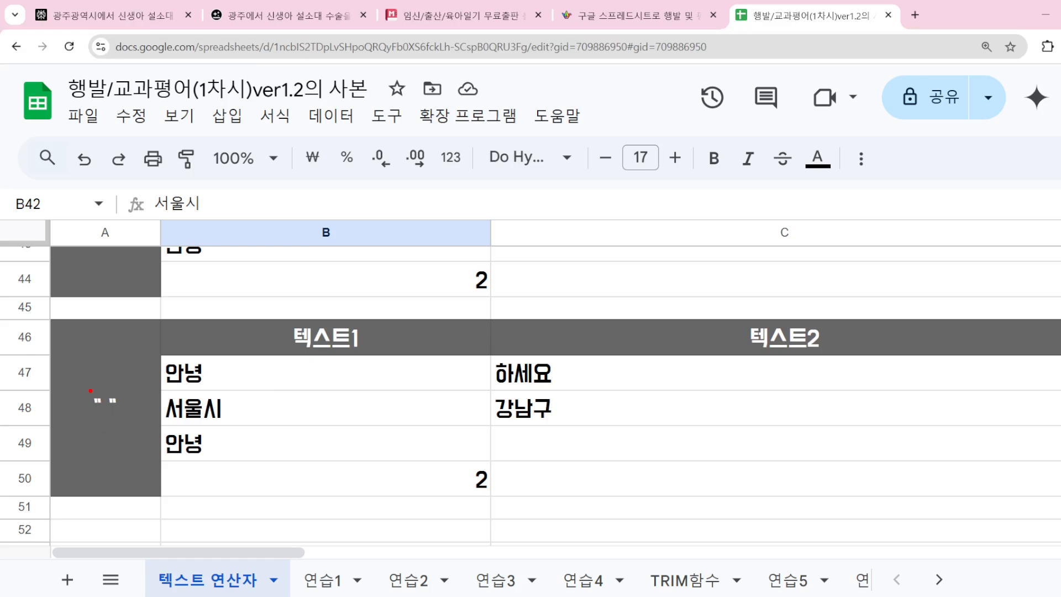
mouse_move(90, 391)
left_mouse_down()
mouse_move(127, 446)
mouse_move(271, 350)
left_mouse_up()
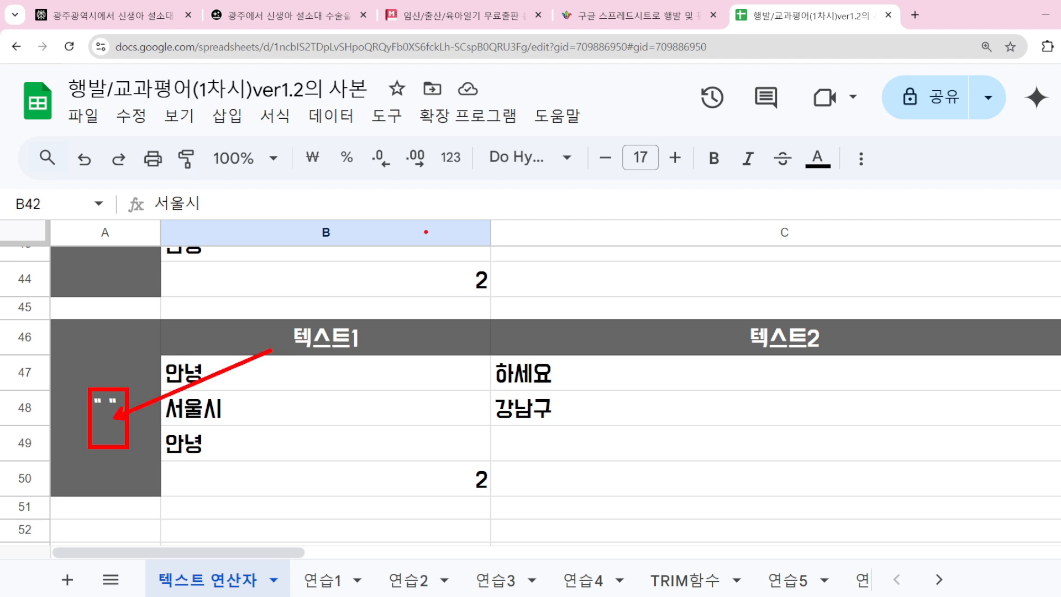
Handwrite "= 함수" as an annotation above the row 46 table
mouse_move(280, 198)
left_mouse_down()
mouse_move(330, 201)
mouse_move(327, 225)
left_mouse_up()
left_click_drag(391, 157, 416, 173)
left_click_drag(399, 183, 435, 215)
left_click_drag(434, 202, 457, 202)
mouse_move(386, 232)
left_mouse_down()
mouse_move(417, 243)
mouse_move(404, 244)
left_mouse_up()
left_click_drag(467, 183, 455, 201)
left_click_drag(488, 189, 499, 198)
left_click_drag(459, 201, 508, 201)
left_click_drag(496, 202, 496, 233)
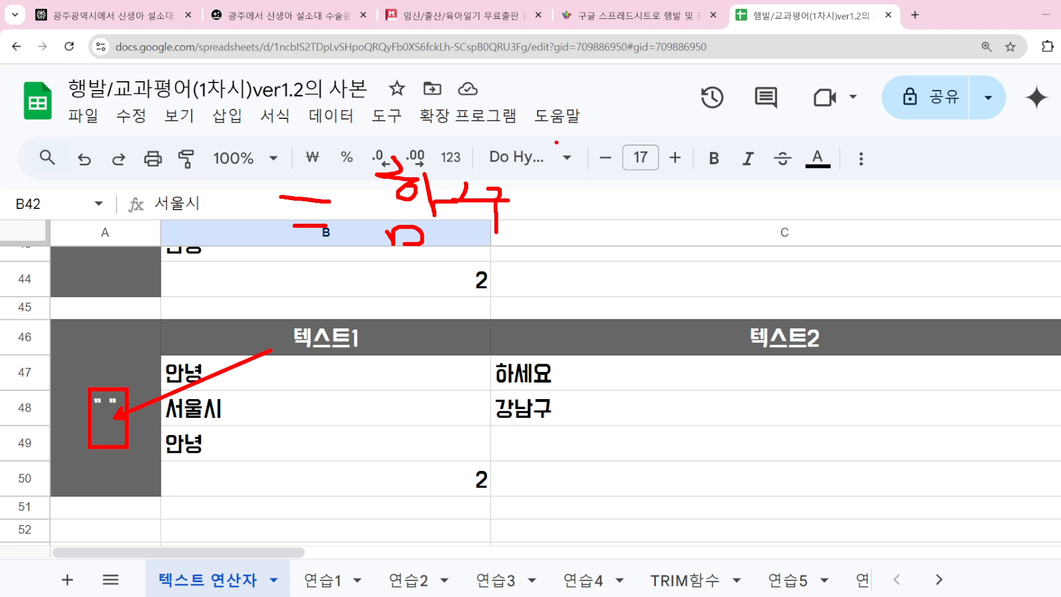
Draw parentheses enclosing a pair of quotation marks after 함수, then underline the gap and circle both marks
left_click_drag(556, 142, 535, 239)
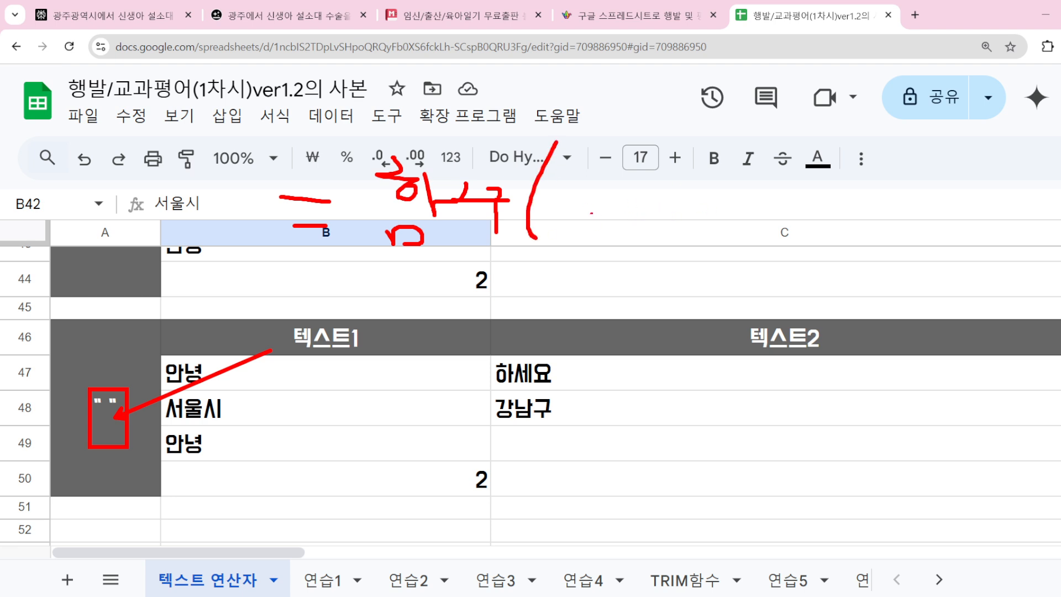
mouse_move(599, 165)
left_mouse_down()
mouse_move(580, 184)
mouse_move(602, 191)
left_mouse_up()
left_click_drag(794, 164, 796, 177)
mouse_move(814, 156)
left_mouse_down()
mouse_move(820, 172)
mouse_move(807, 185)
left_mouse_up()
left_click_drag(858, 119, 867, 258)
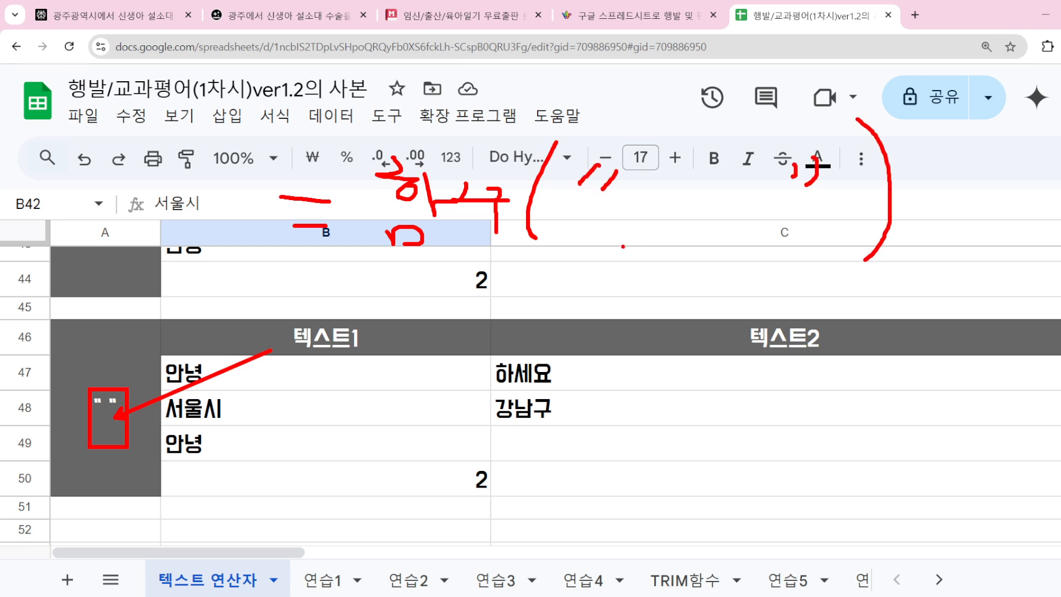
mouse_move(623, 246)
left_mouse_down()
mouse_move(802, 255)
mouse_move(612, 256)
left_mouse_up()
mouse_move(770, 258)
left_mouse_down()
mouse_move(664, 259)
mouse_move(630, 217)
mouse_move(777, 204)
mouse_move(753, 251)
left_mouse_up()
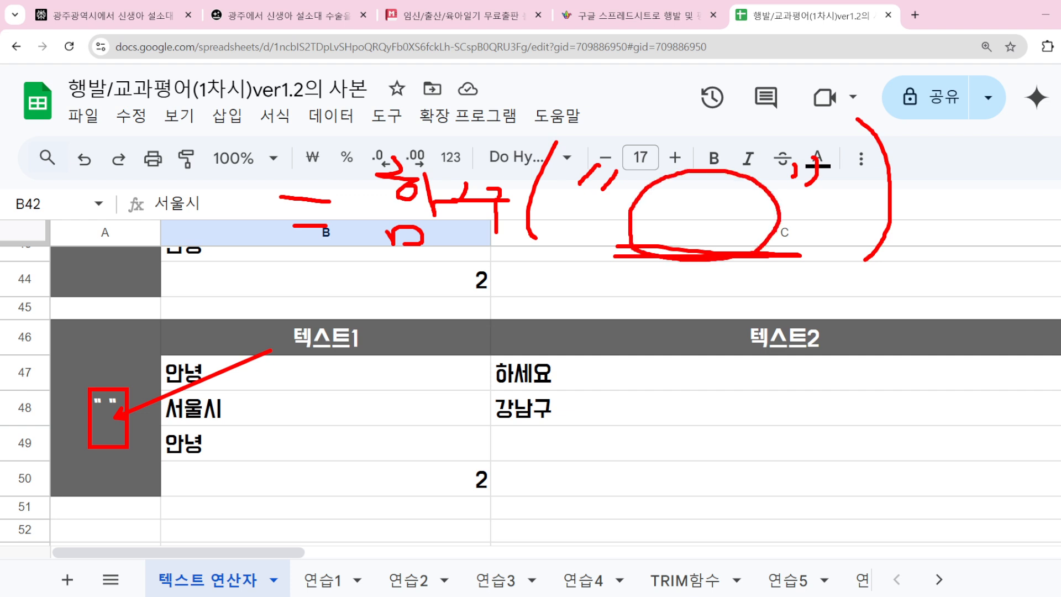
mouse_move(616, 206)
left_mouse_down()
mouse_move(580, 160)
mouse_move(619, 204)
left_mouse_up()
mouse_move(802, 193)
left_mouse_down()
mouse_move(785, 150)
mouse_move(825, 189)
left_mouse_up()
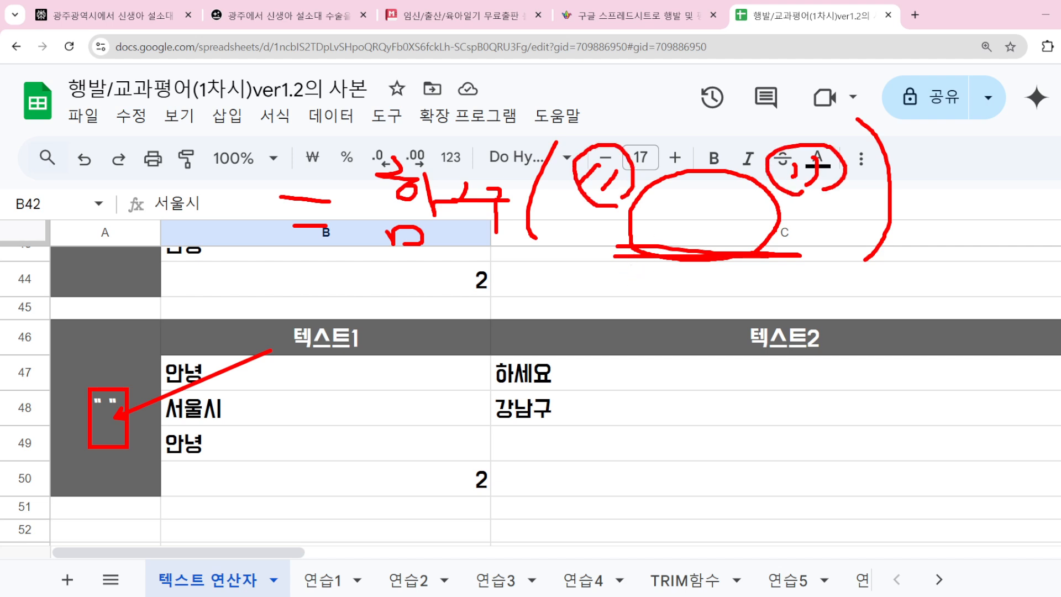
Handwrite "텍스트" below the quotation marks, circle it, and clear all annotations
mouse_move(611, 275)
left_mouse_down()
mouse_move(638, 271)
mouse_move(631, 300)
left_mouse_up()
mouse_move(618, 285)
left_mouse_down()
mouse_move(662, 281)
mouse_move(668, 293)
left_mouse_up()
left_click_drag(675, 262, 684, 301)
mouse_move(691, 270)
left_mouse_down()
mouse_move(692, 281)
mouse_move(717, 284)
left_mouse_up()
mouse_move(684, 299)
left_mouse_down()
mouse_move(724, 300)
mouse_move(754, 269)
left_mouse_up()
mouse_move(732, 276)
left_mouse_down()
mouse_move(749, 296)
mouse_move(756, 280)
left_mouse_up()
left_click_drag(724, 306, 773, 311)
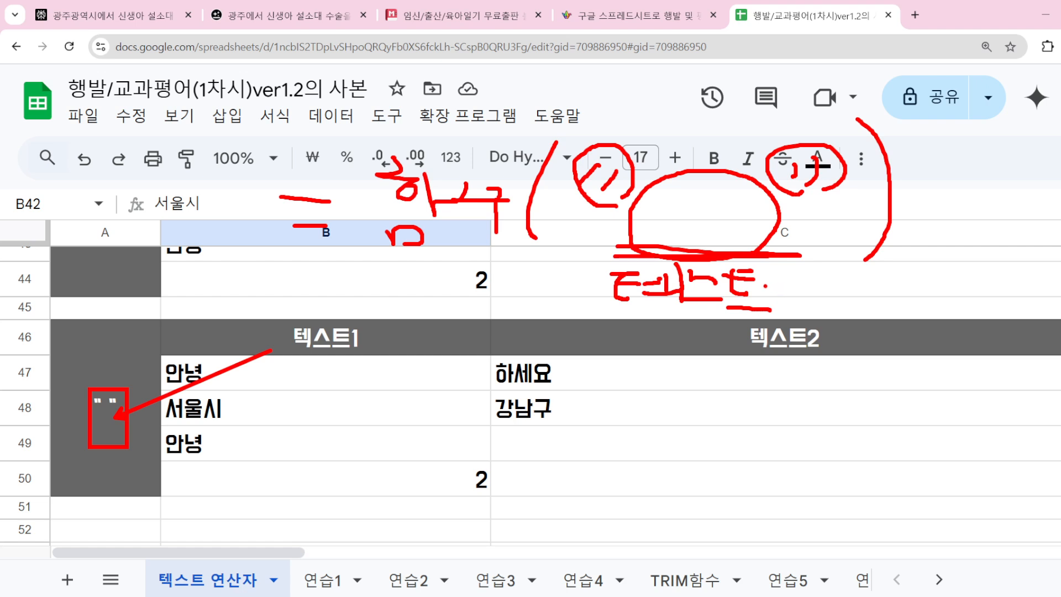
mouse_move(735, 342)
left_mouse_down()
mouse_move(529, 279)
mouse_move(754, 328)
left_mouse_up()
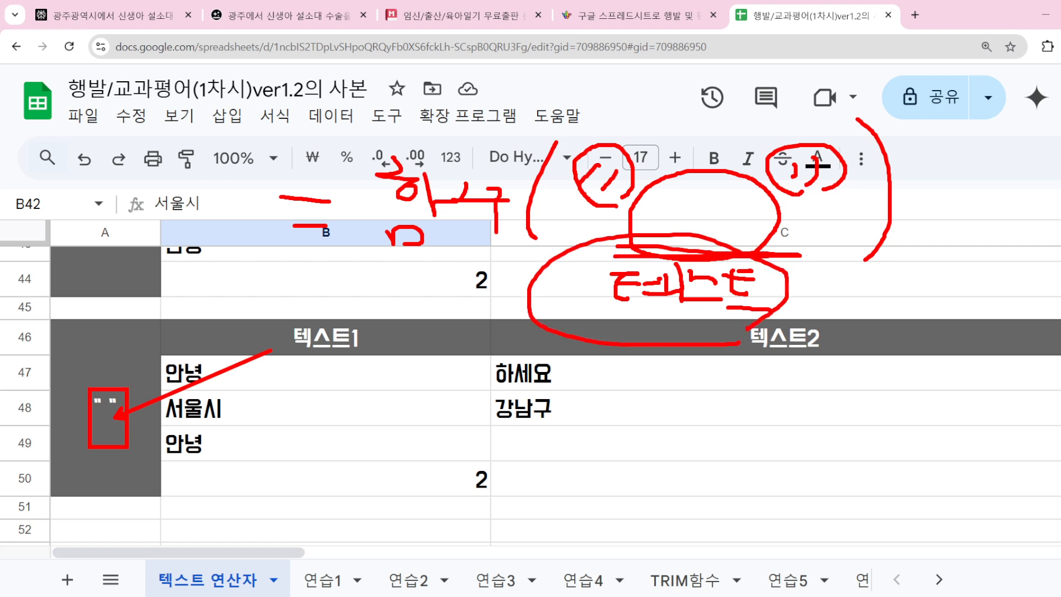
key("Escape")
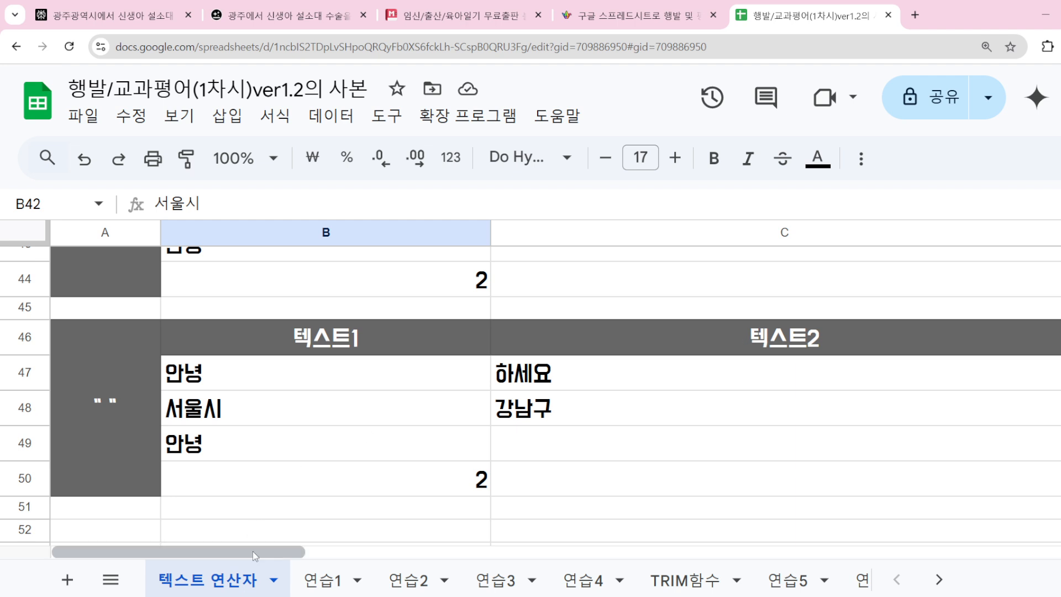
Start a CONCATENATE formula in D47 with B47 as its first argument, followed by a comma
left_click_drag(254, 552, 436, 553)
left_click(524, 398)
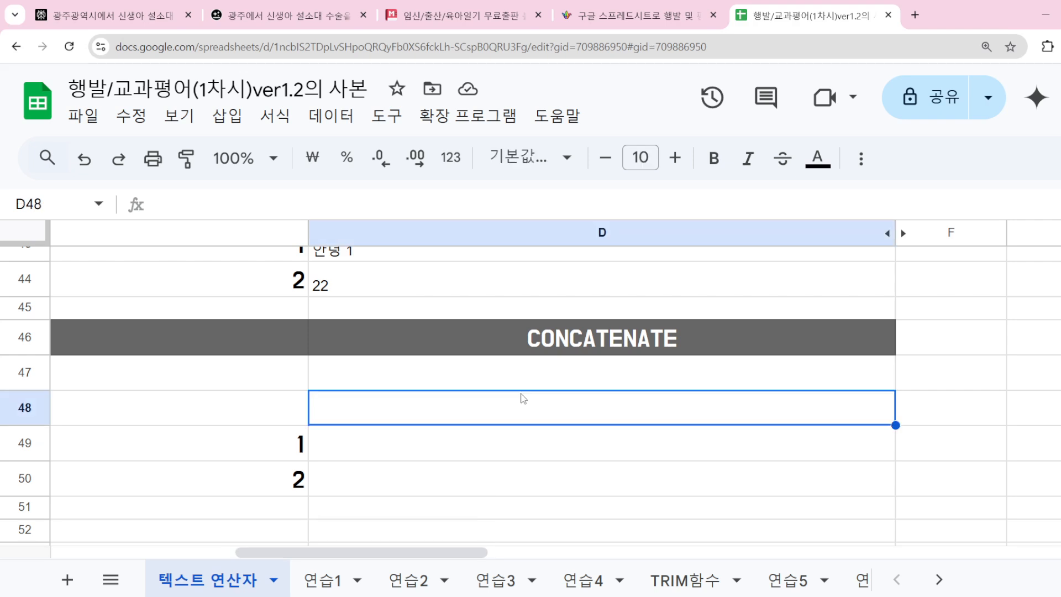
left_click(521, 386)
left_click(245, 194)
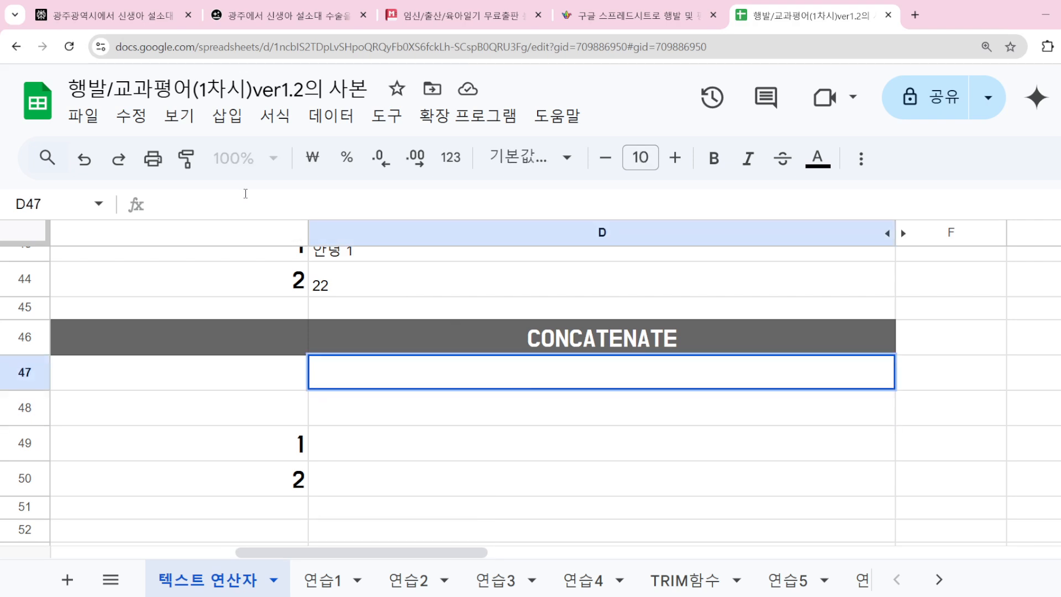
type("=concate")
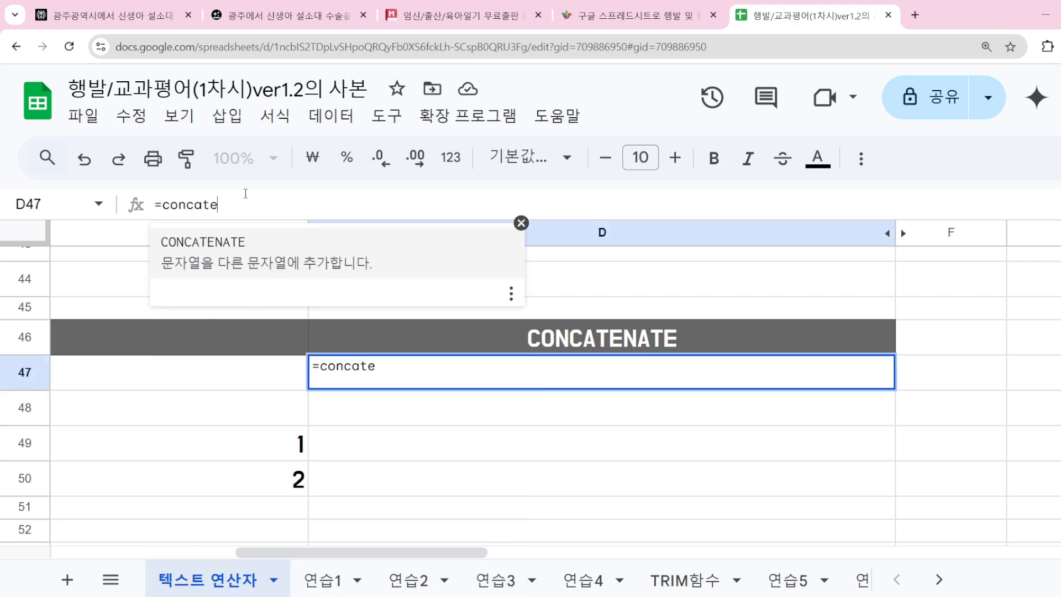
key("Tab")
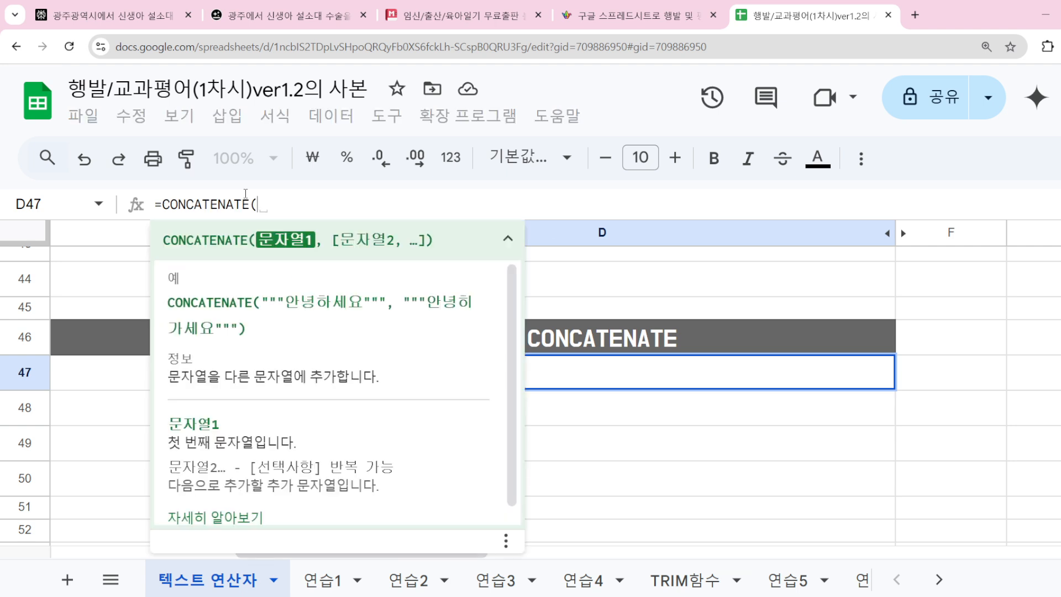
left_click_drag(362, 554, 211, 554)
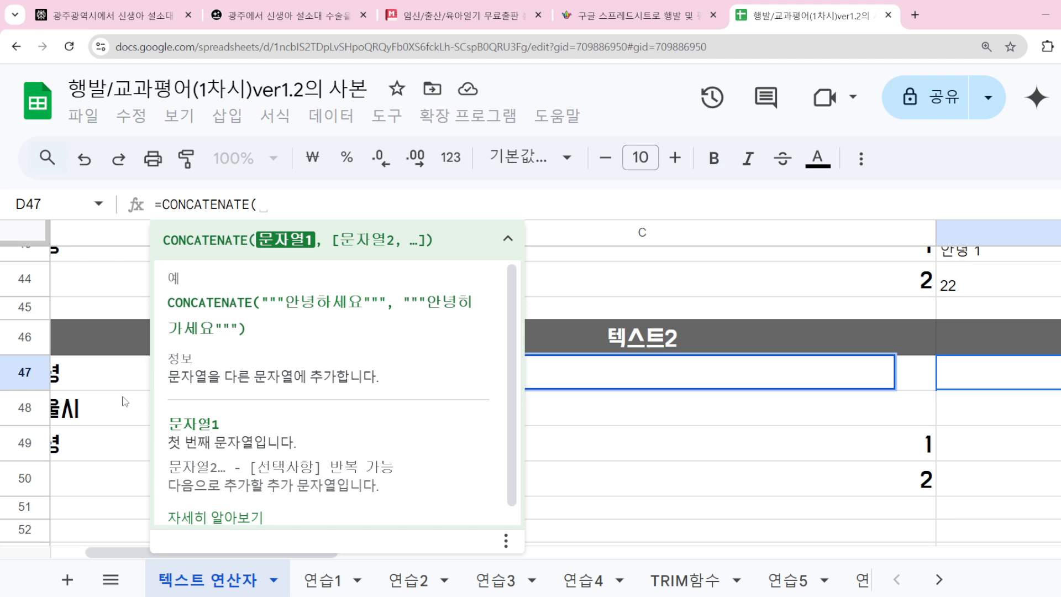
left_click(120, 386)
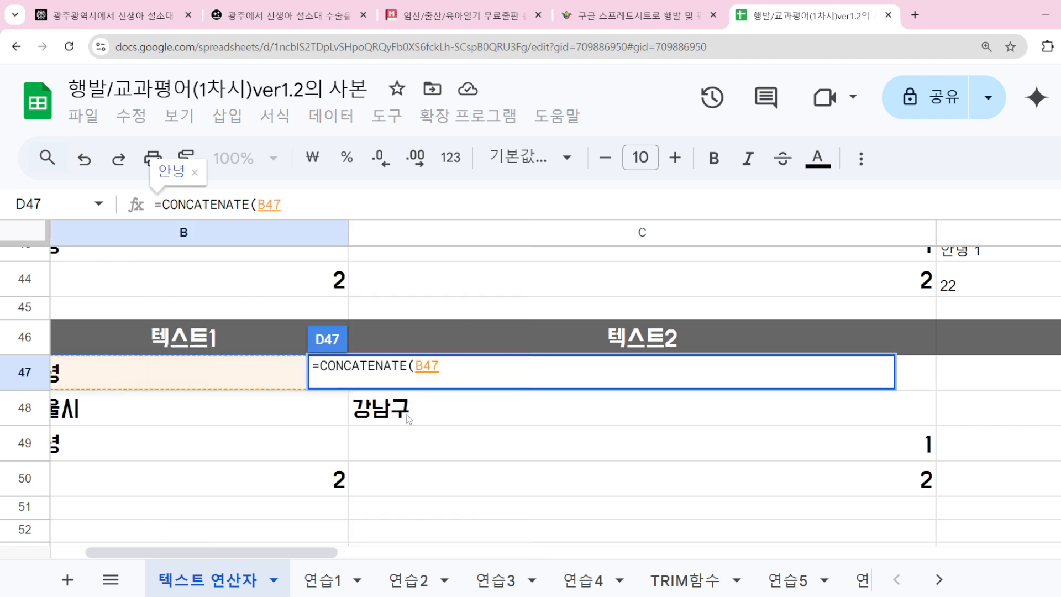
type(",")
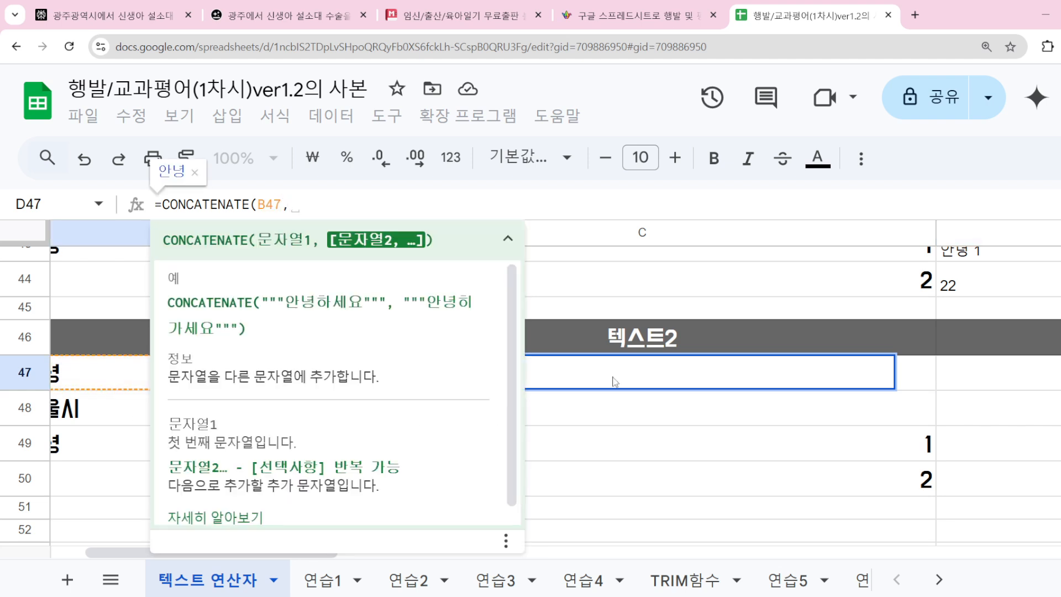
left_click(799, 435)
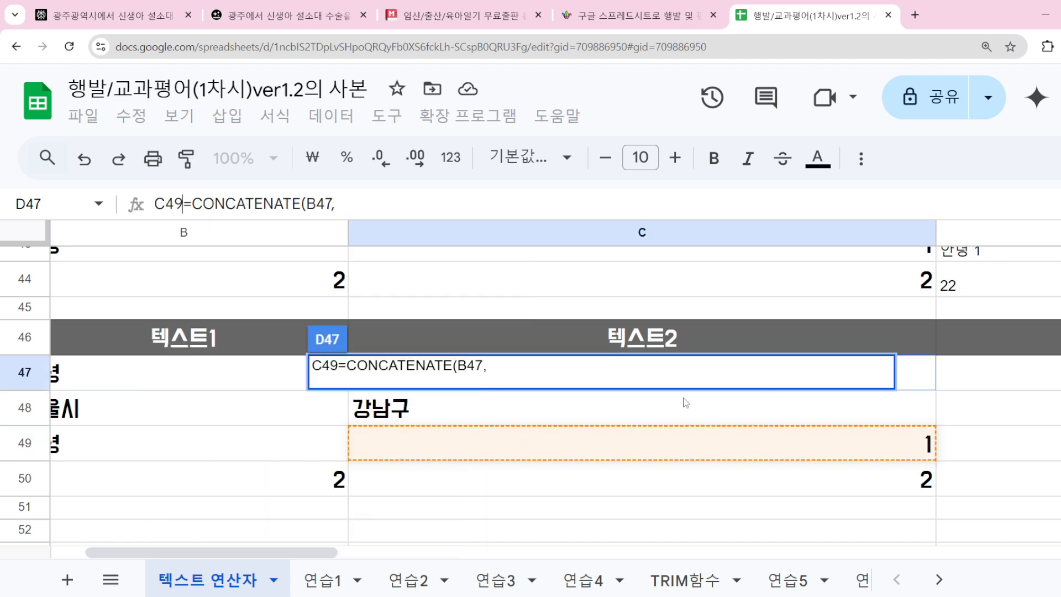
left_click_drag(243, 552, 211, 547)
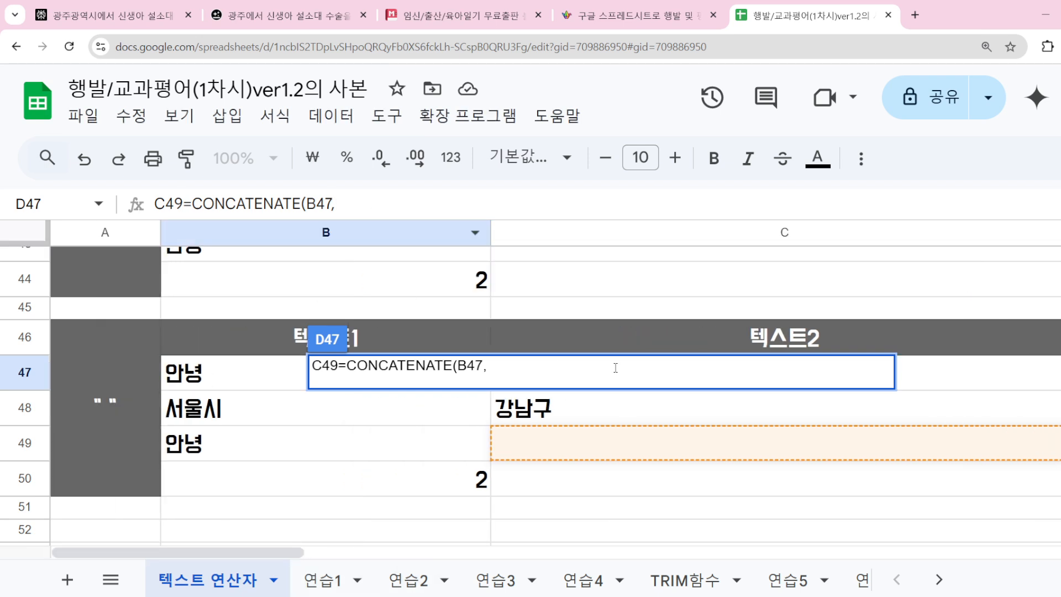
left_click(984, 383)
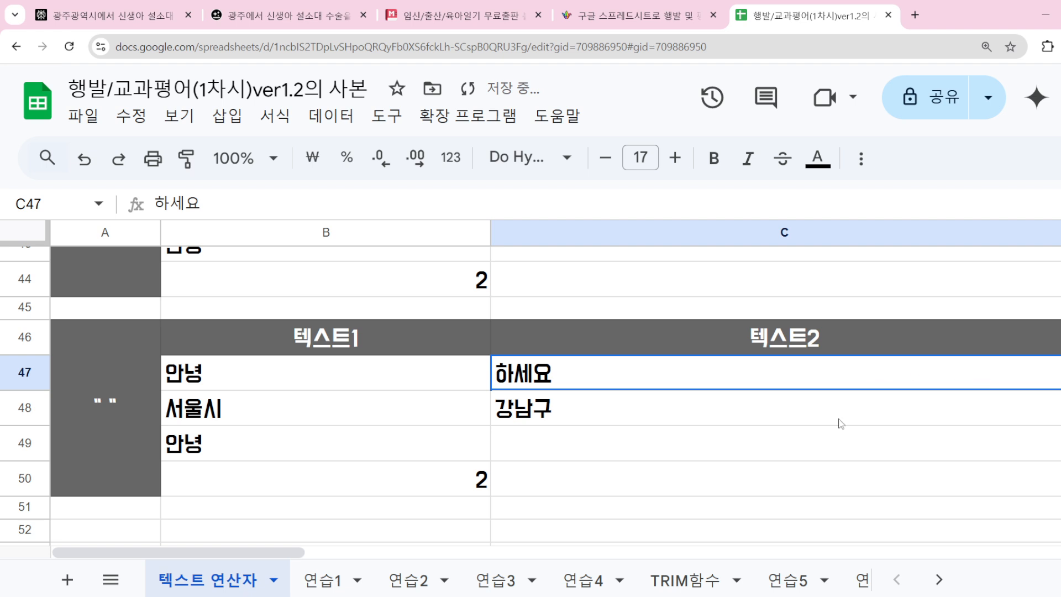
left_click_drag(279, 554, 428, 552)
left_click(665, 380)
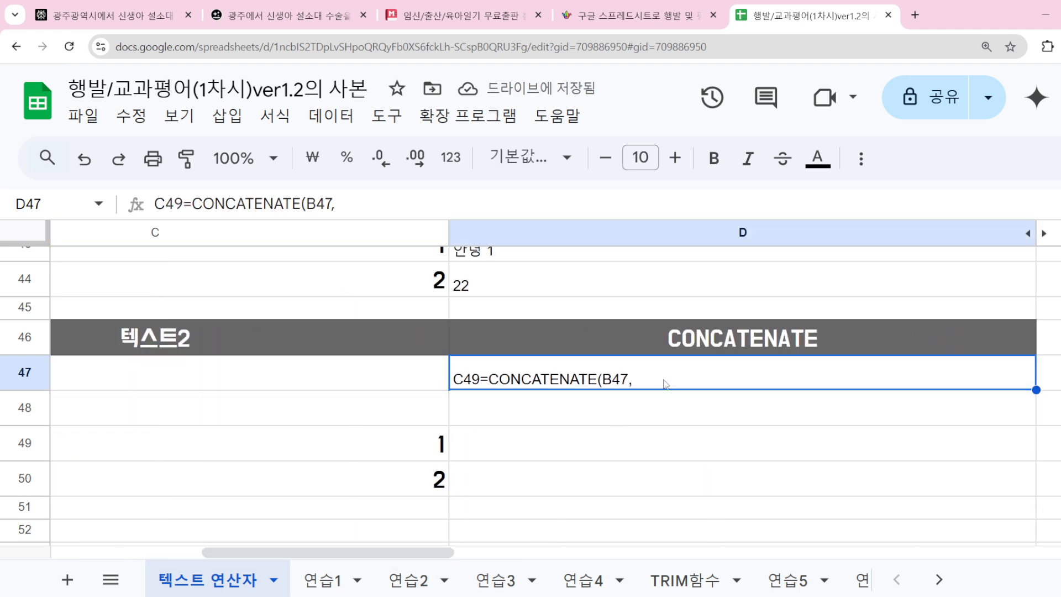
double_click(666, 384)
left_click_drag(477, 366, 390, 367)
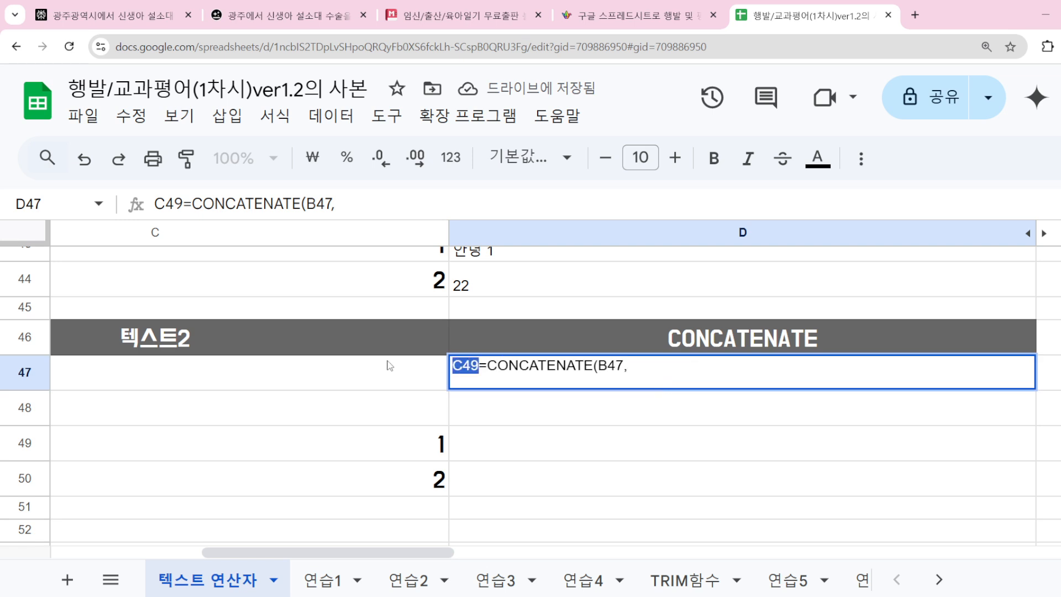
key("BackSpace")
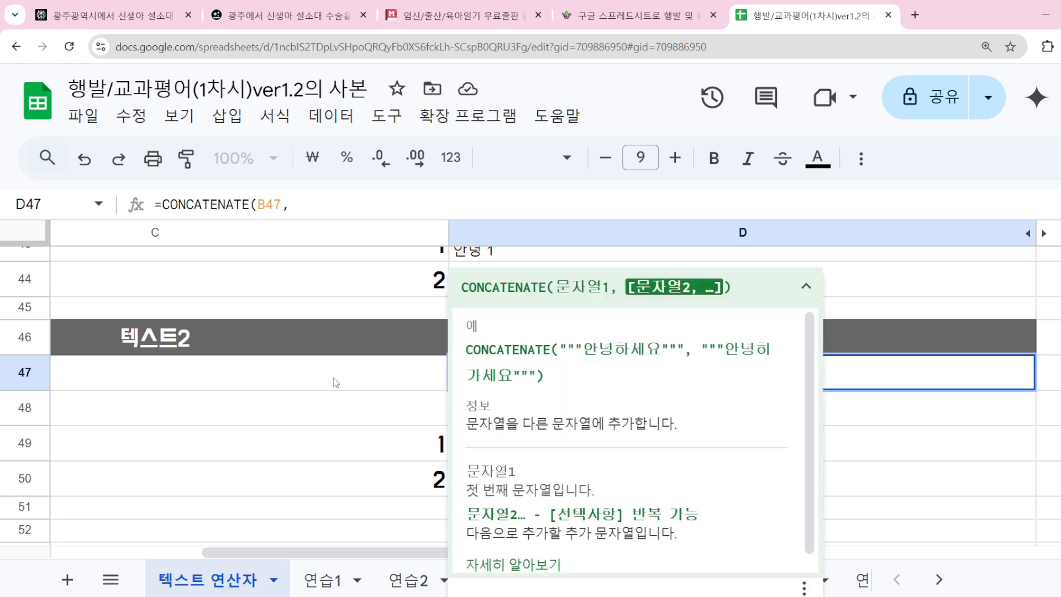
Complete the D47 formula as =CONCATENATE(B47," ",C47) and enter it
left_click(283, 384)
type(")")
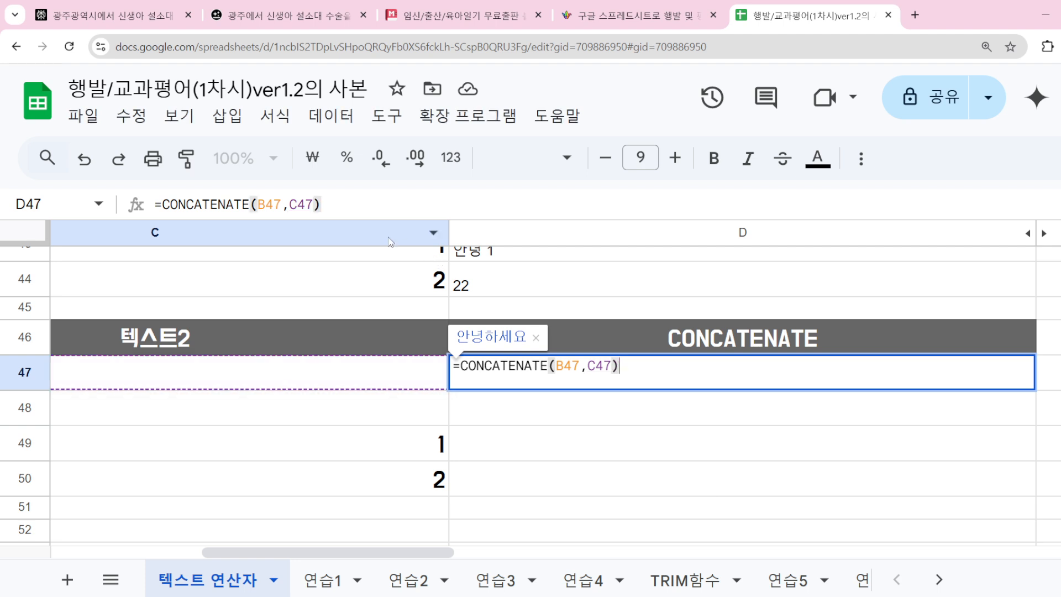
left_click(293, 205)
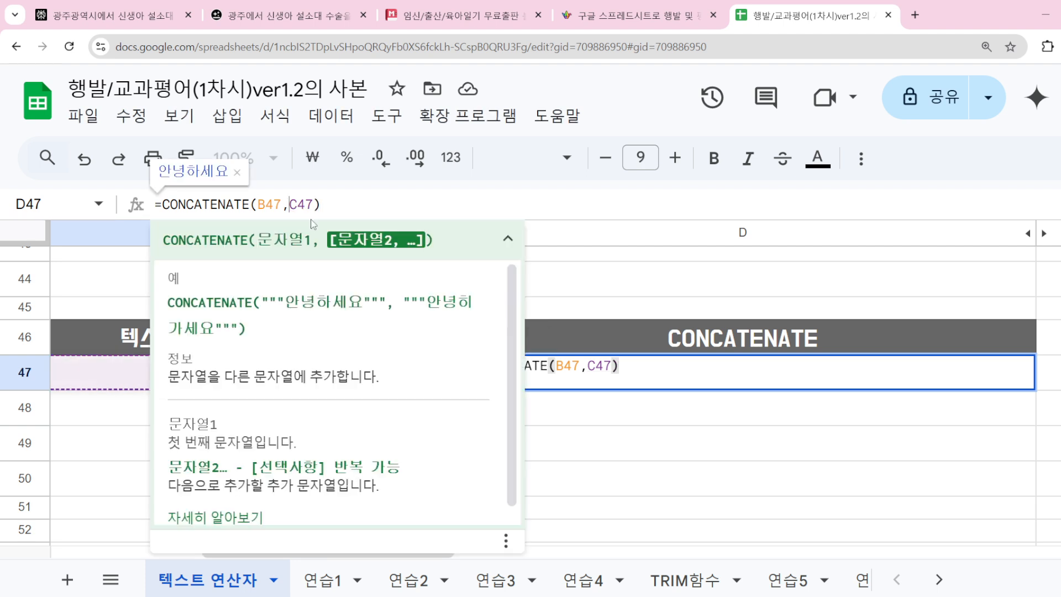
type("\" \"")
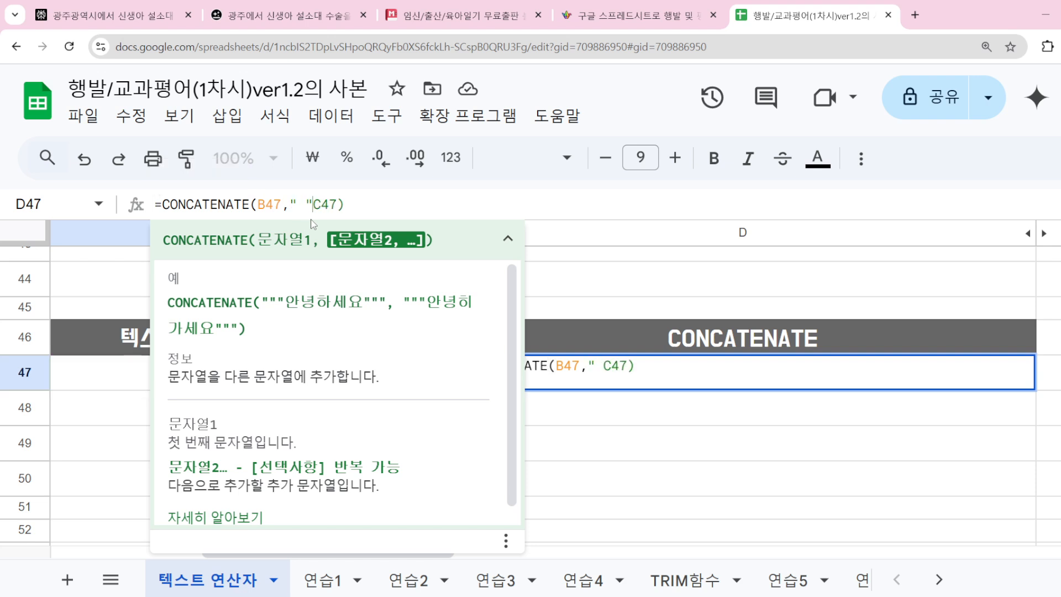
type(",")
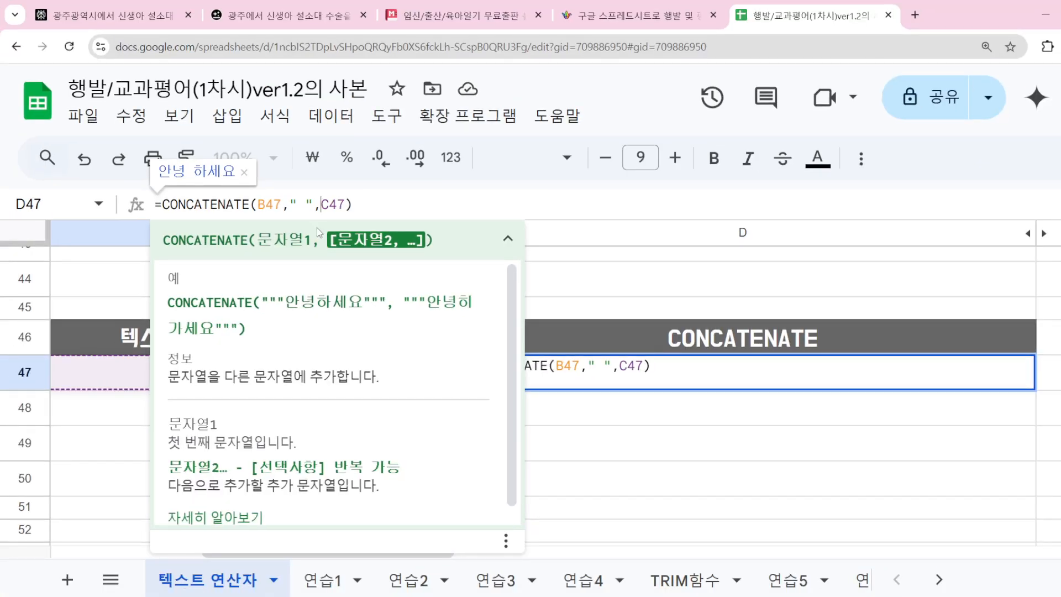
left_click(680, 366)
key("Return")
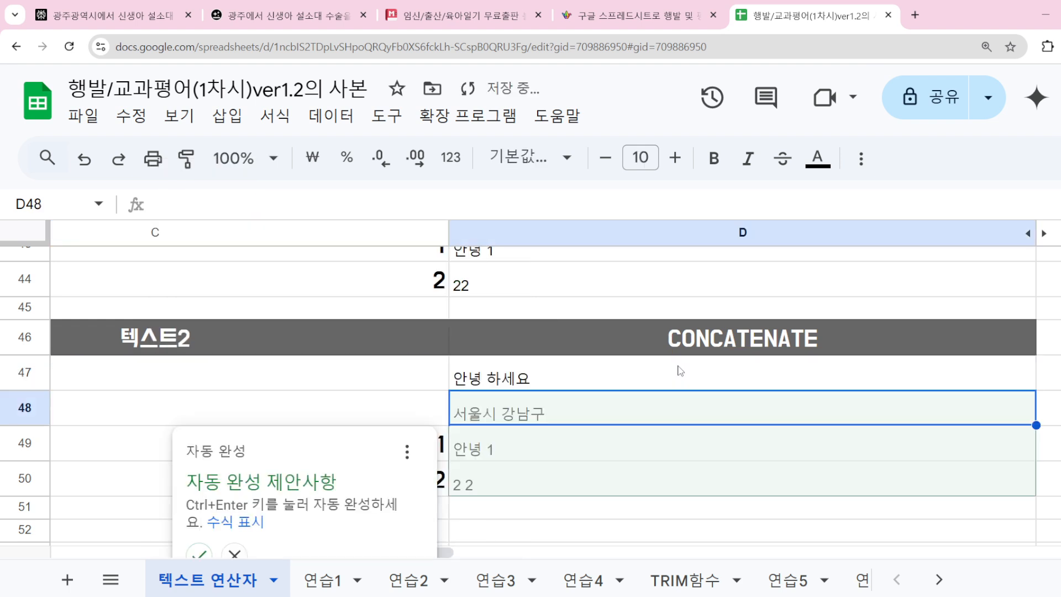
Dismiss the autofill suggestion and fill the D47 formula down through D50
left_click(563, 477)
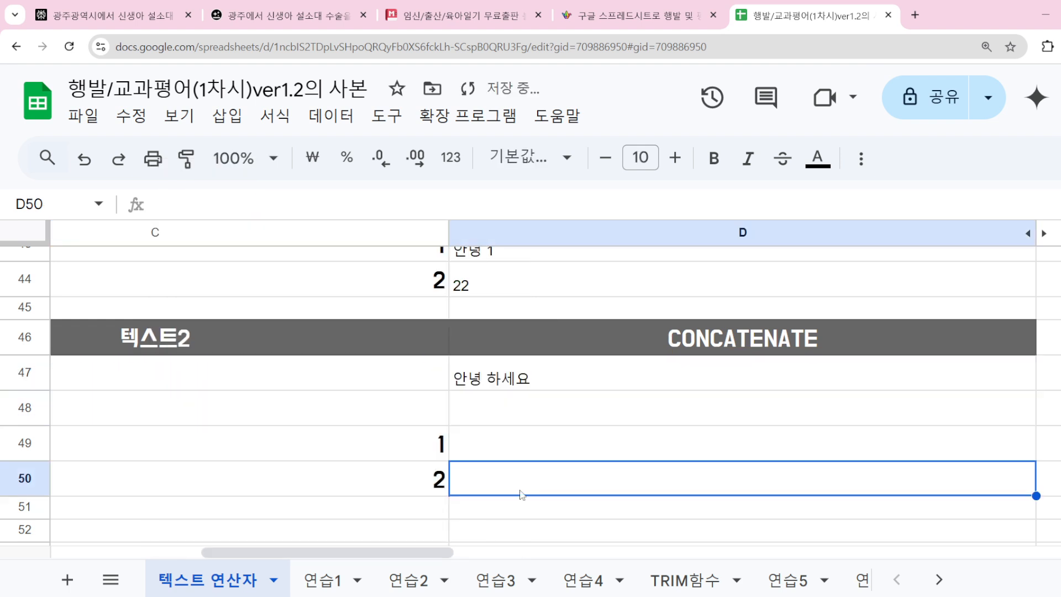
left_click(626, 406)
key("Up")
left_click_drag(1034, 390, 1029, 486)
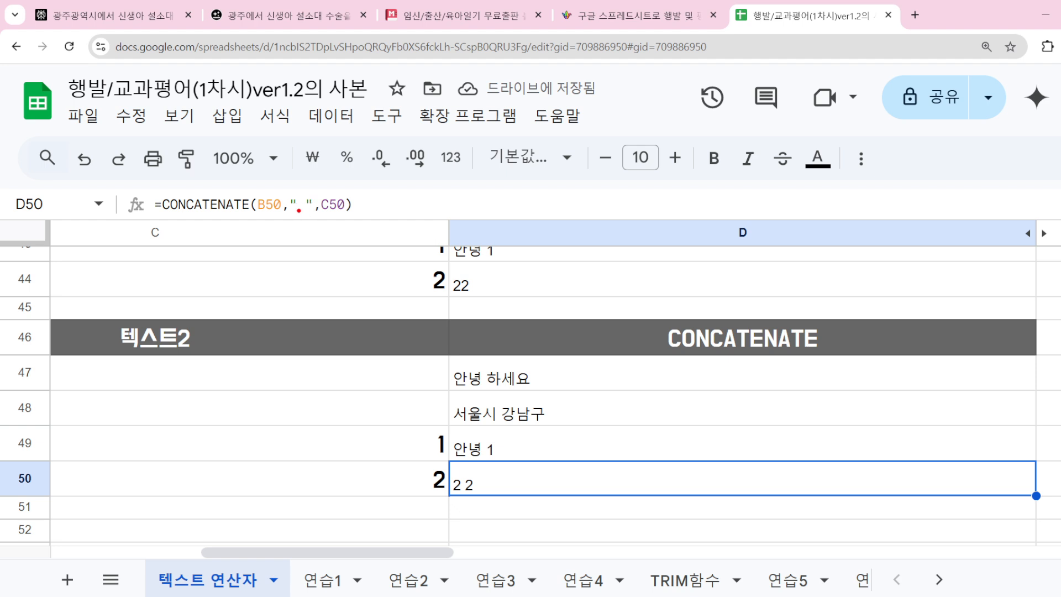
Mark the quoted space in the D50 formula with a box and an arrow
left_click_drag(295, 196, 332, 258)
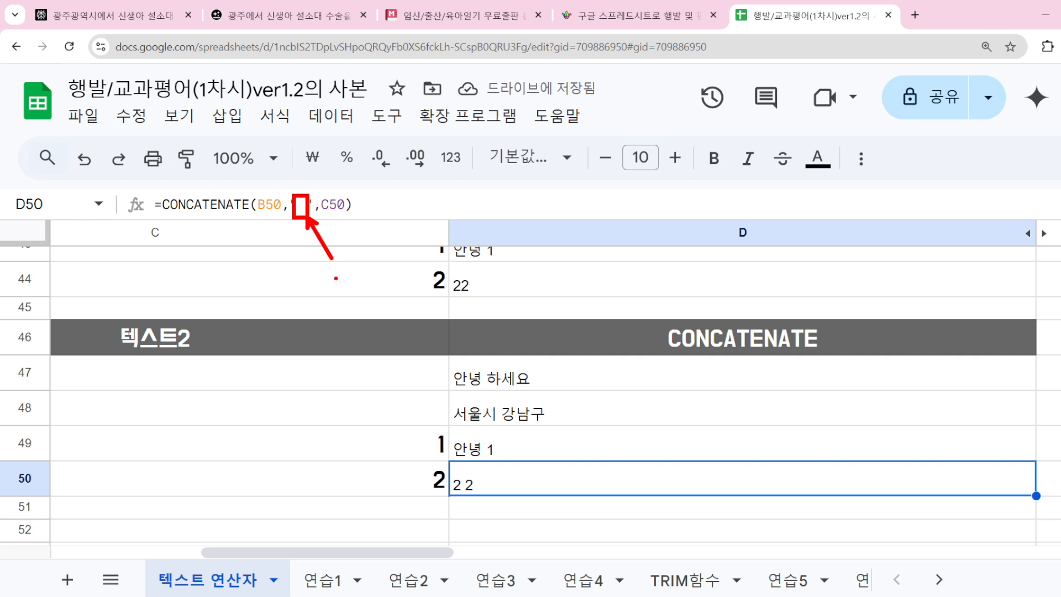